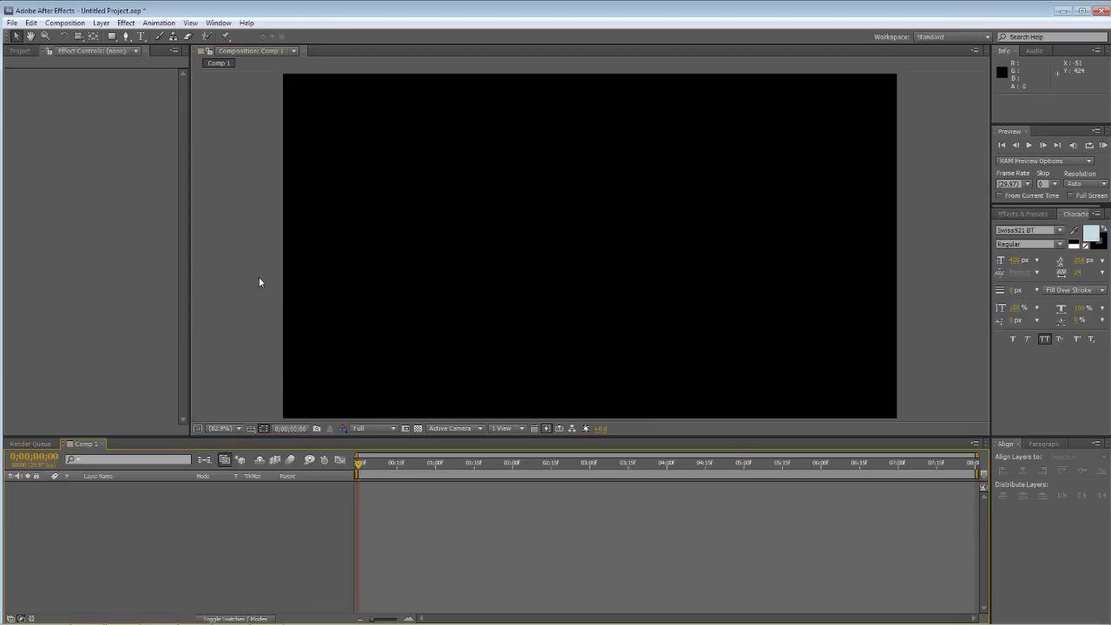
Step: Create a full-frame black solid layer named BG using Ctrl+Y
key(ctrl+y)
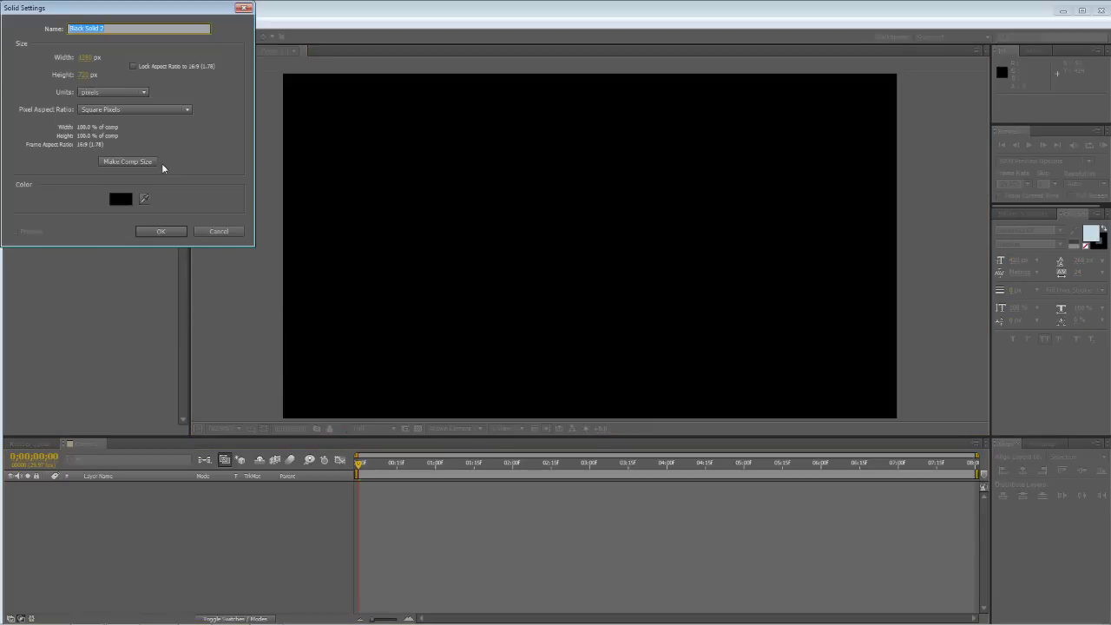
text(BG)
key(Return)
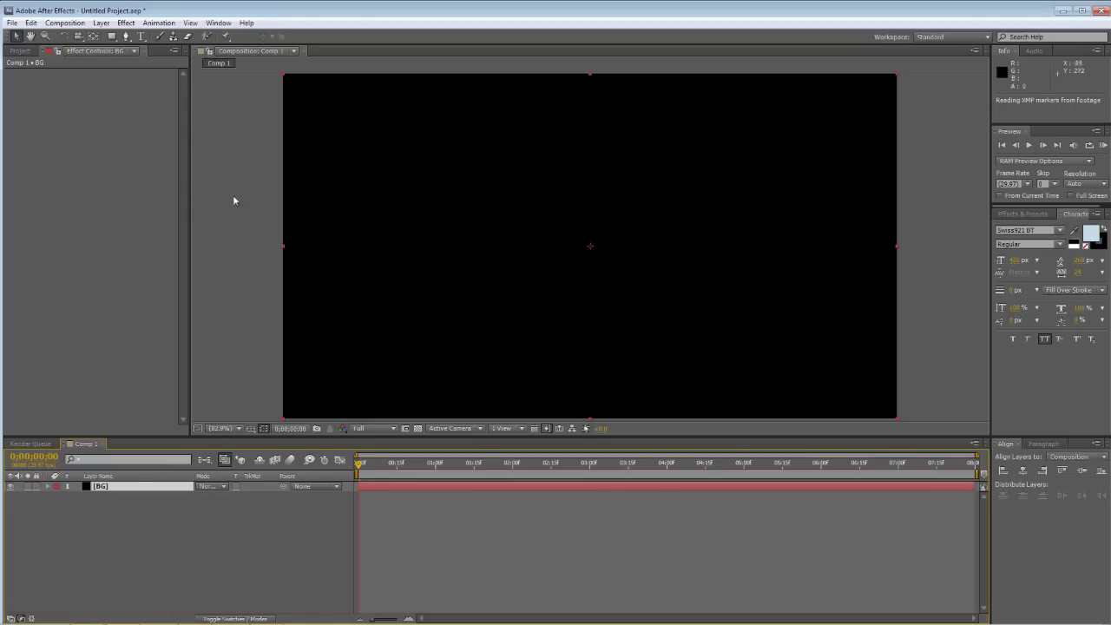
Step: Create a text layer reading 'TEXT' in the composition viewer
click(141, 38)
click(387, 319)
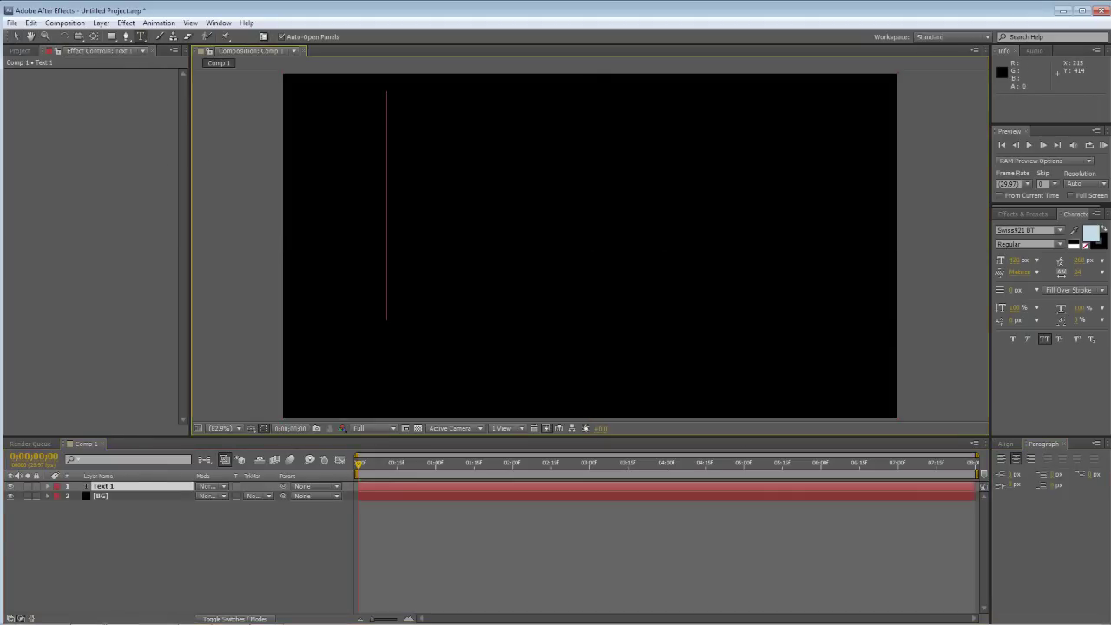
text(TEXT)
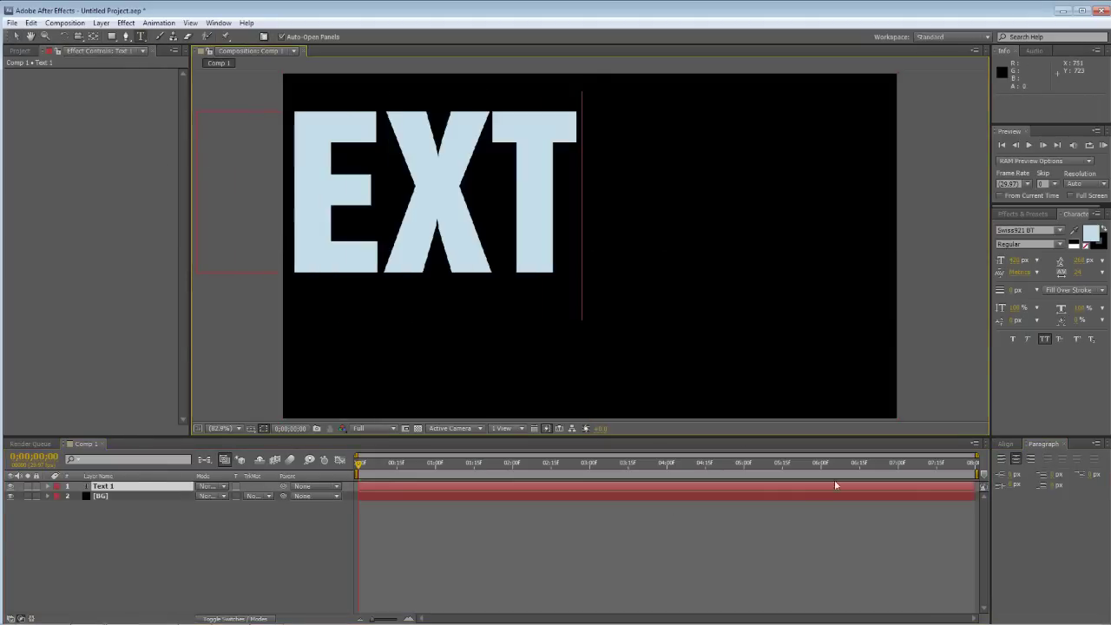
click(1004, 444)
Step: Centre the TEXT layer horizontally and vertically in the composition
click(1022, 469)
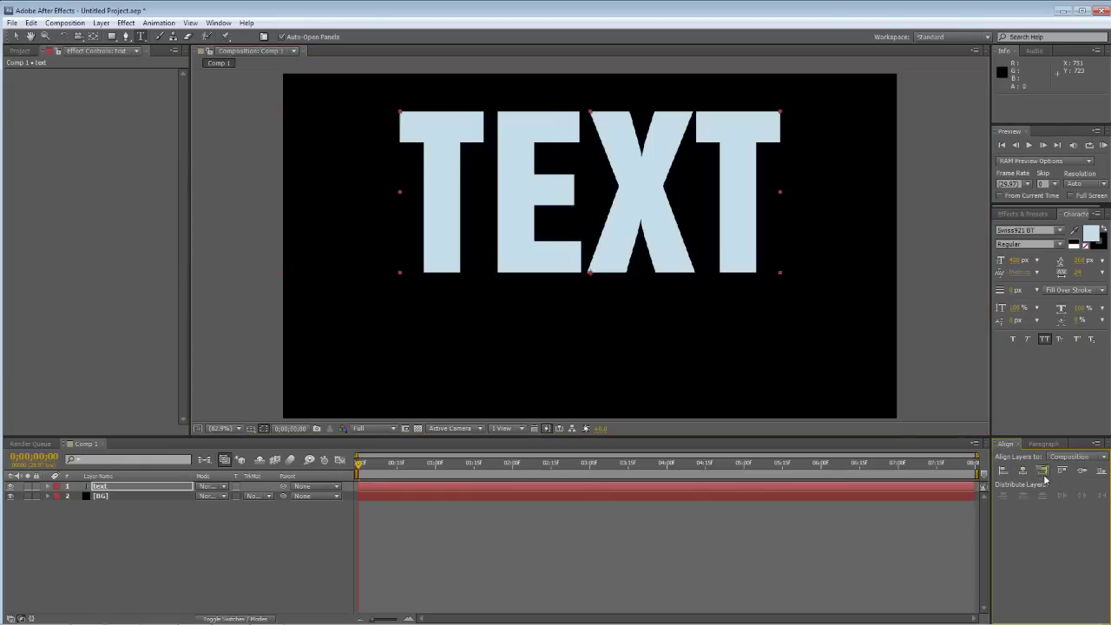
click(1081, 470)
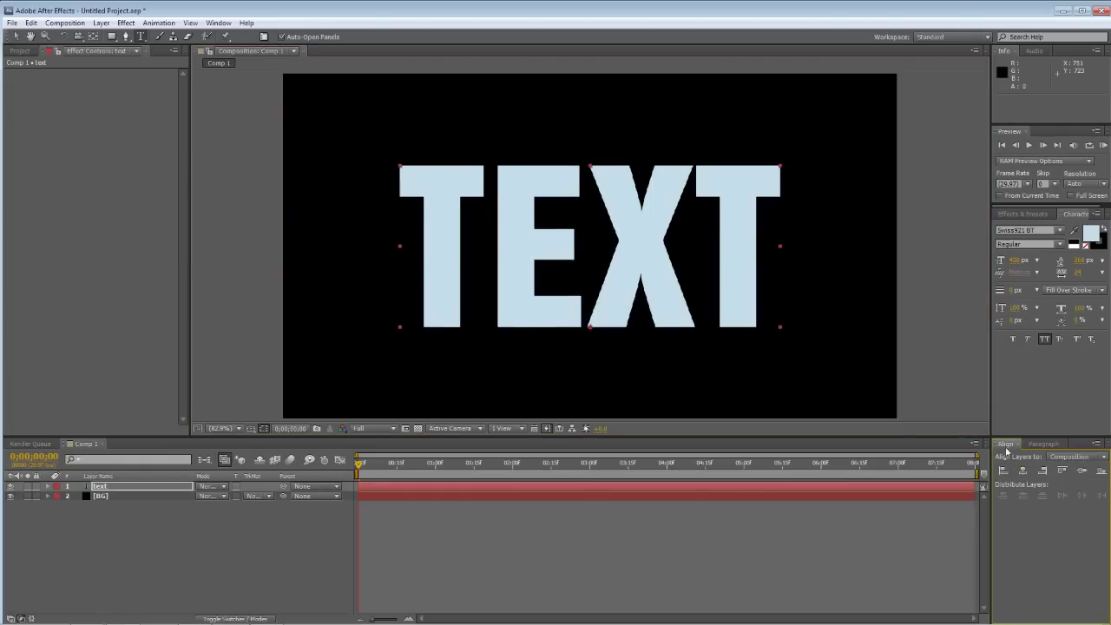
click(218, 23)
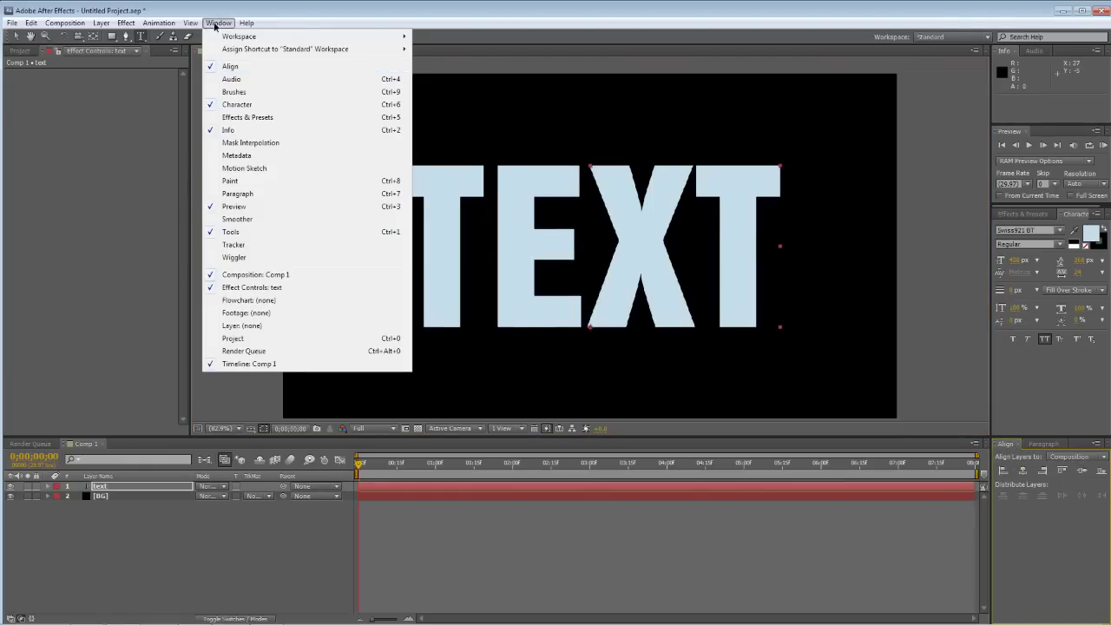
key(Escape)
click(1042, 469)
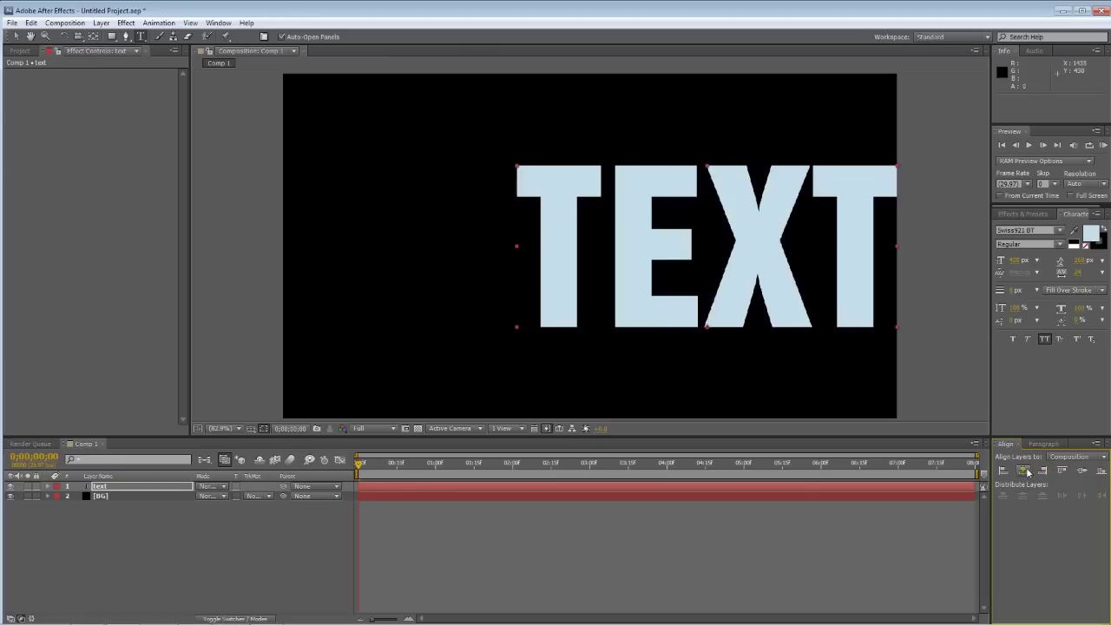
click(1022, 470)
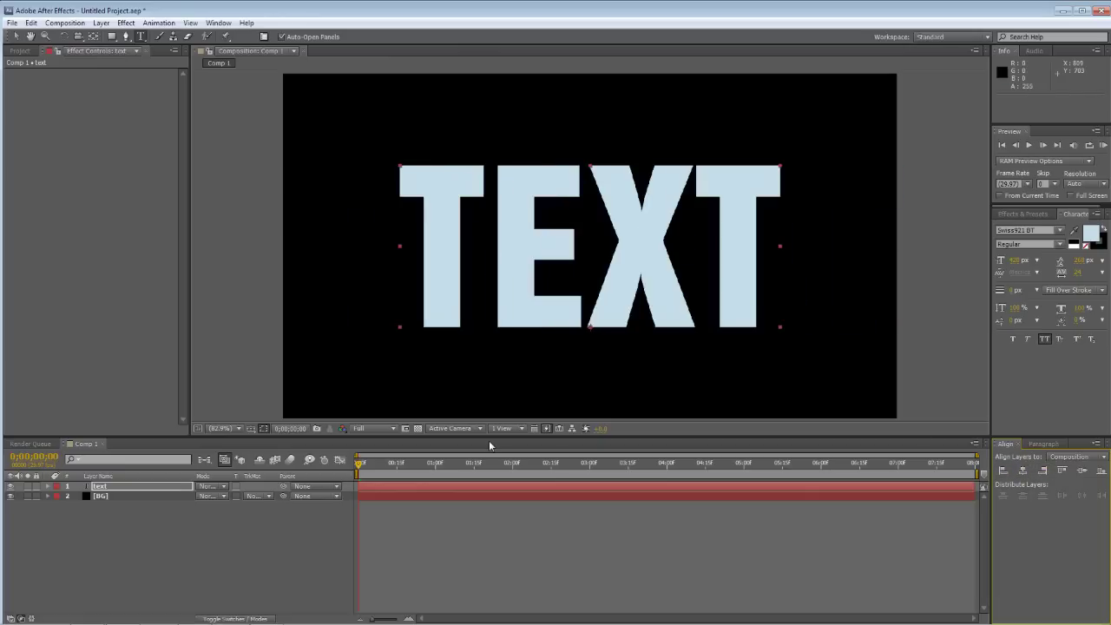
click(406, 428)
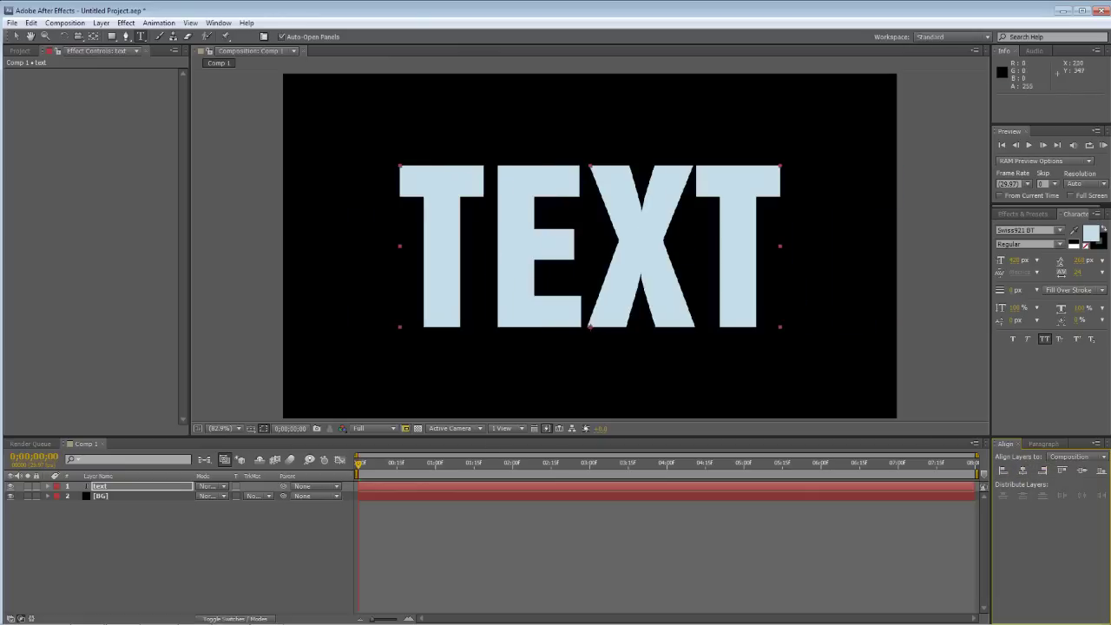
click(139, 487)
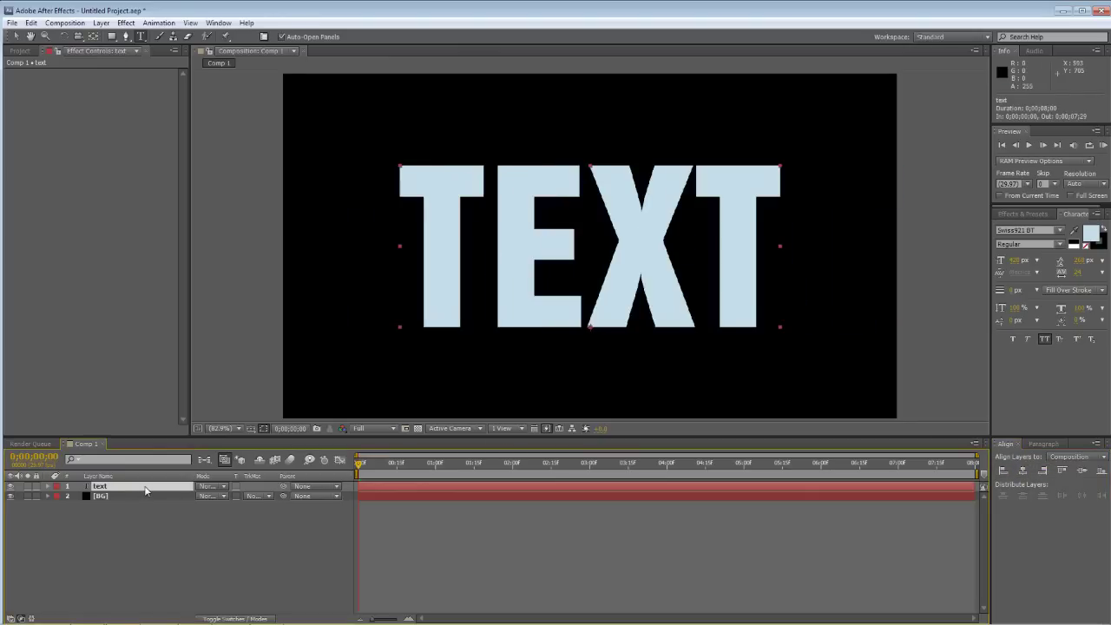
Step: Add an adjustment layer above the text and rename it Old
key(ctrl+alt+y)
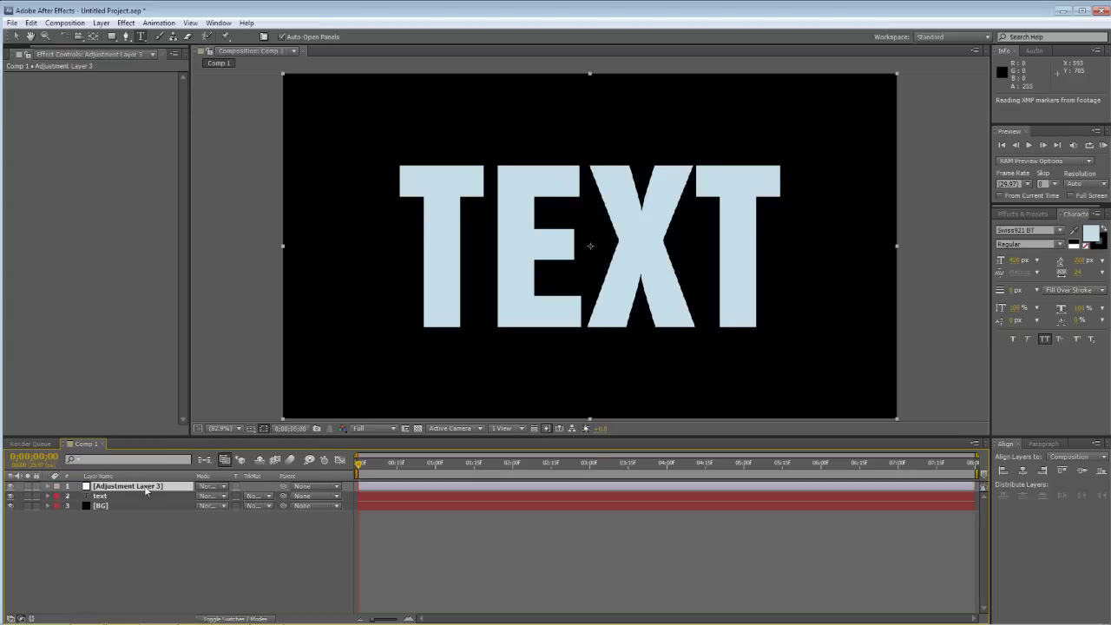
right_click(146, 490)
key(Escape)
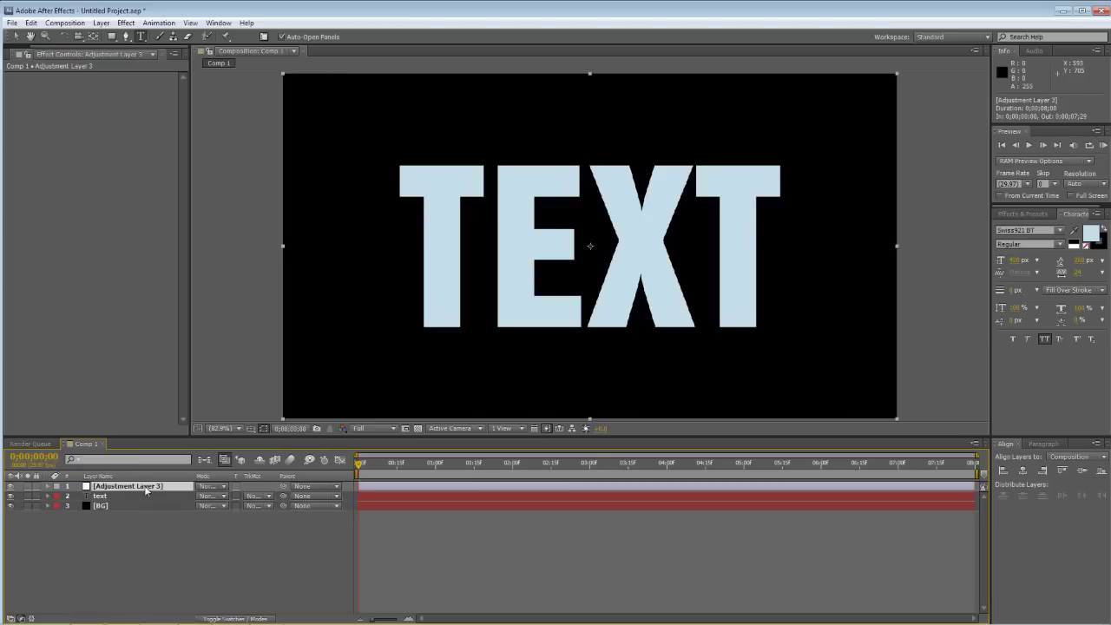
key(Return)
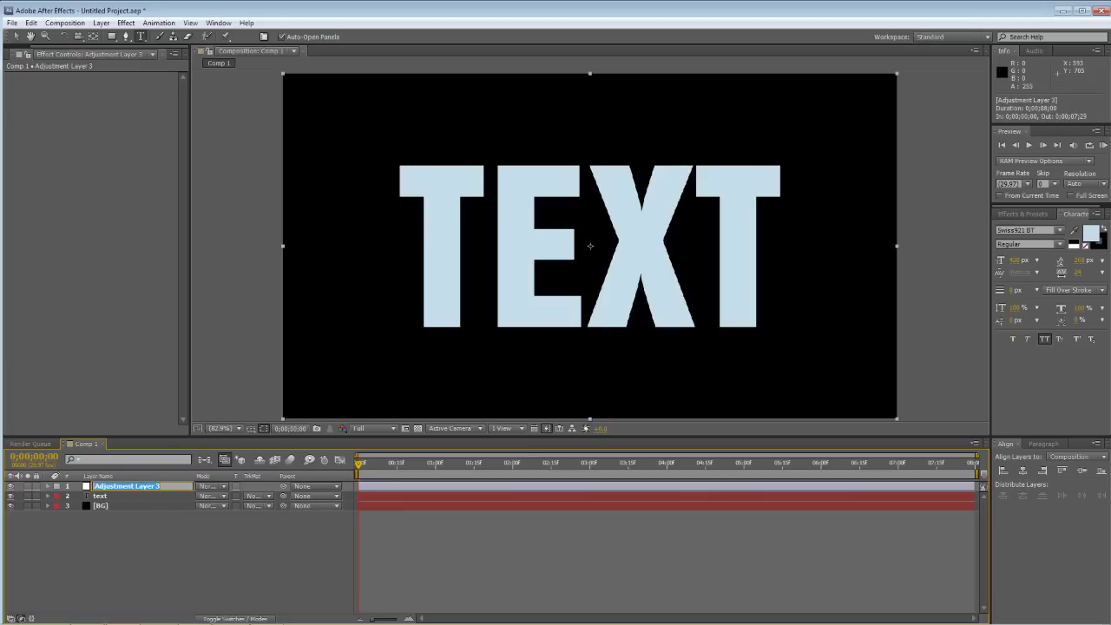
text(Old)
key(Return)
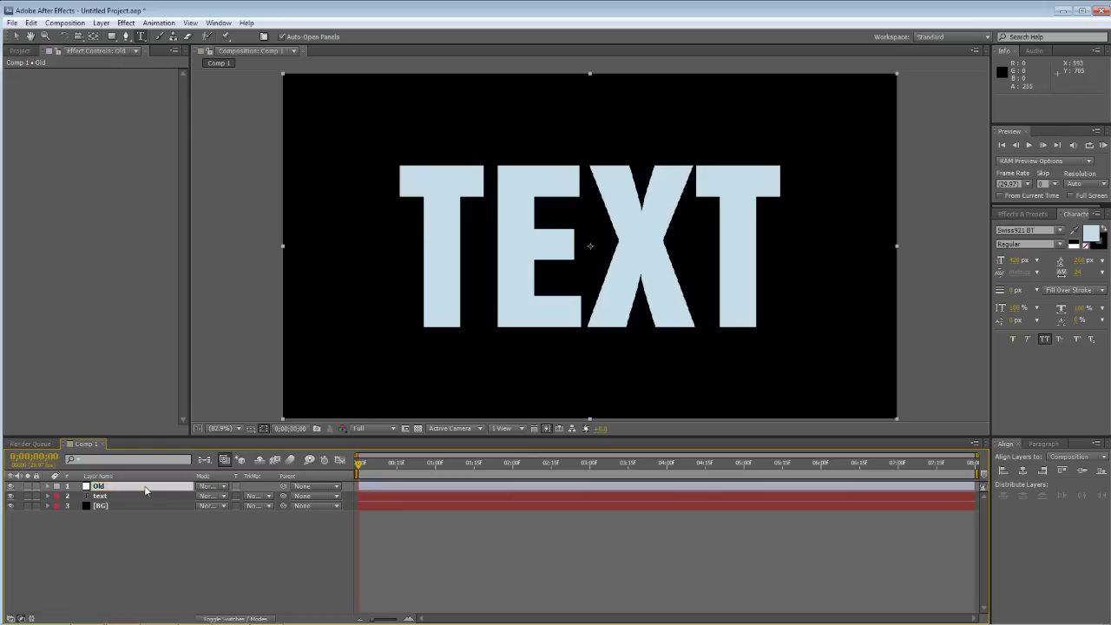
Step: Add a second adjustment layer on top and rename it Weak
key(ctrl+alt+y)
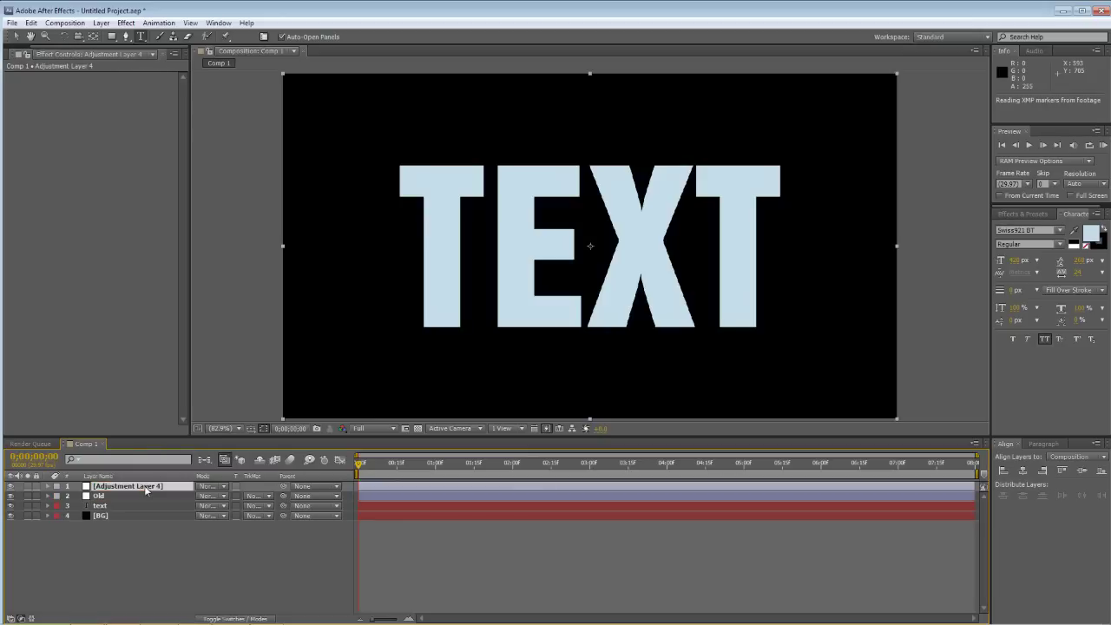
key(Return)
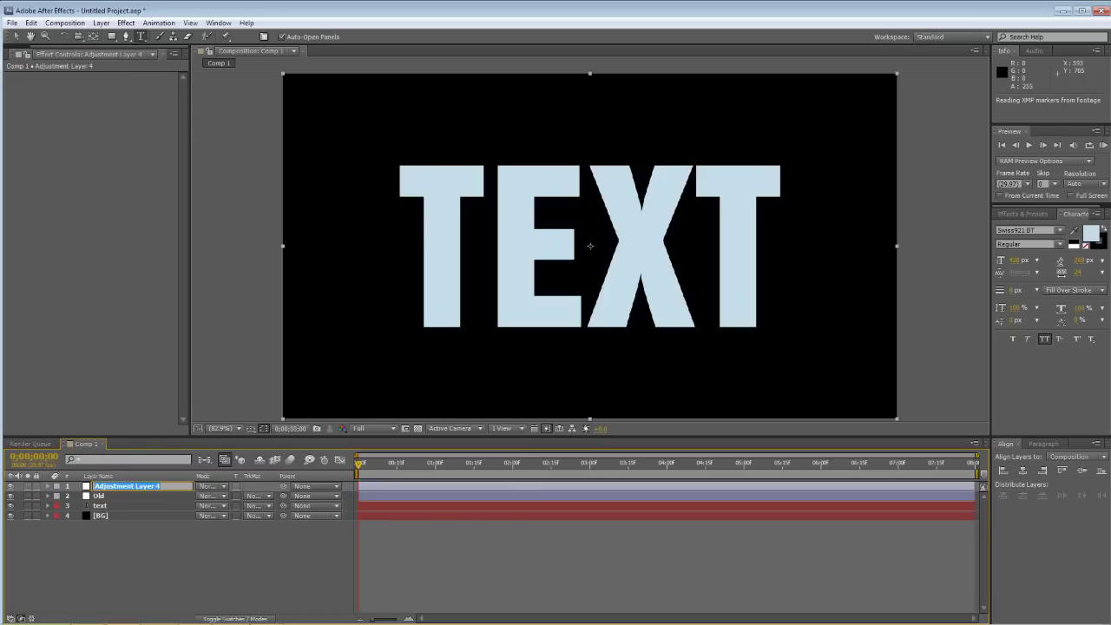
text(Weak)
key(Return)
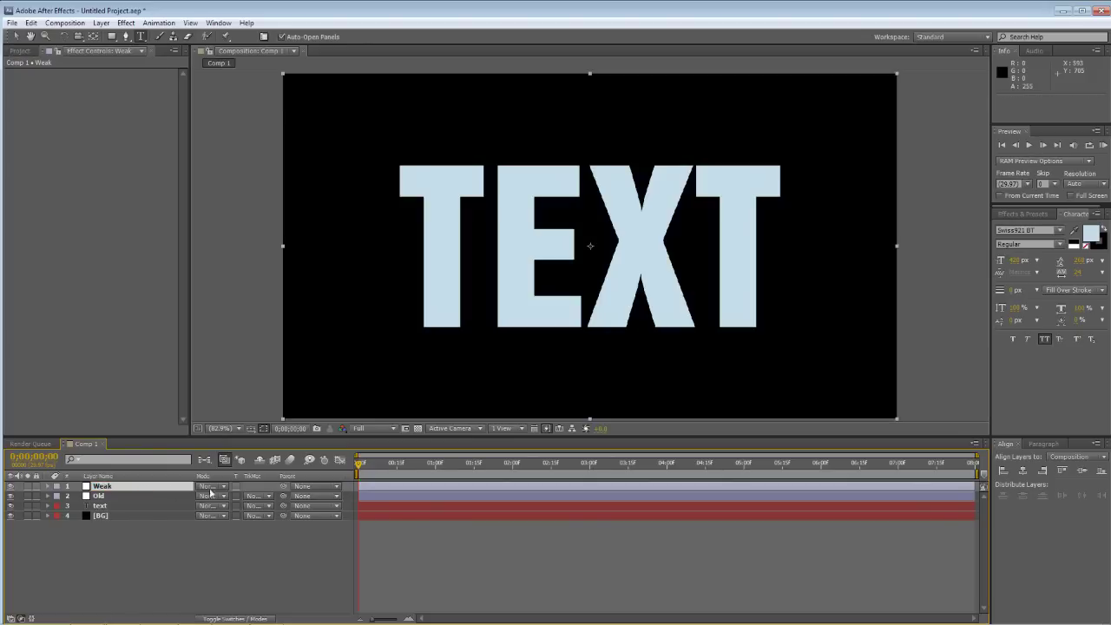
Step: Search presets for 'tv' and apply Bad TV 3 - weak to Weak, undoing the warp and old tries
key(ctrl+5)
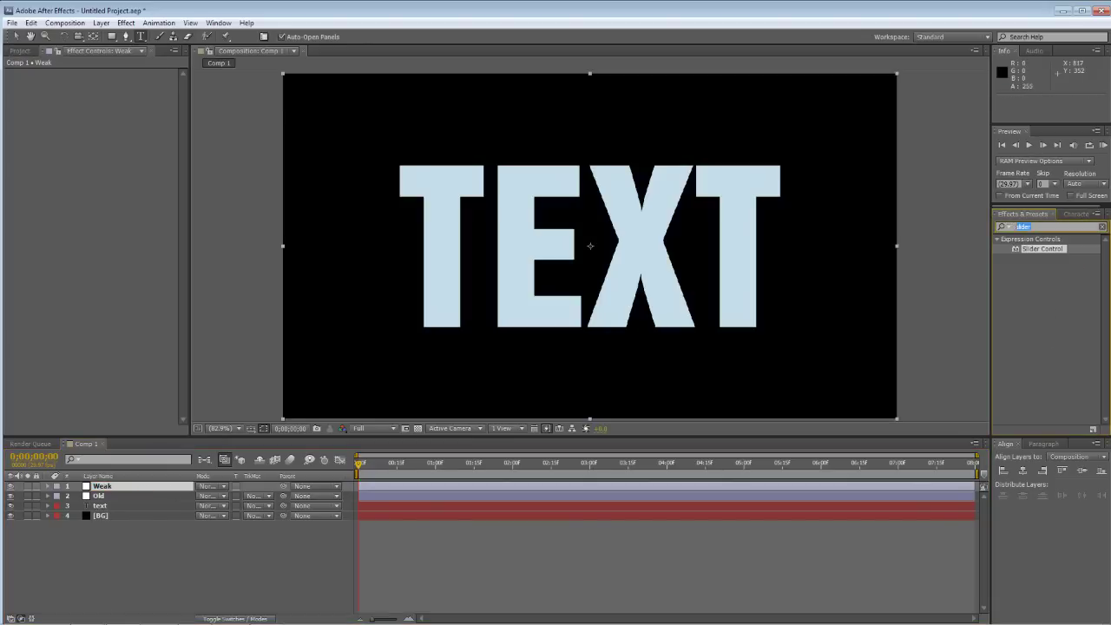
text(tv)
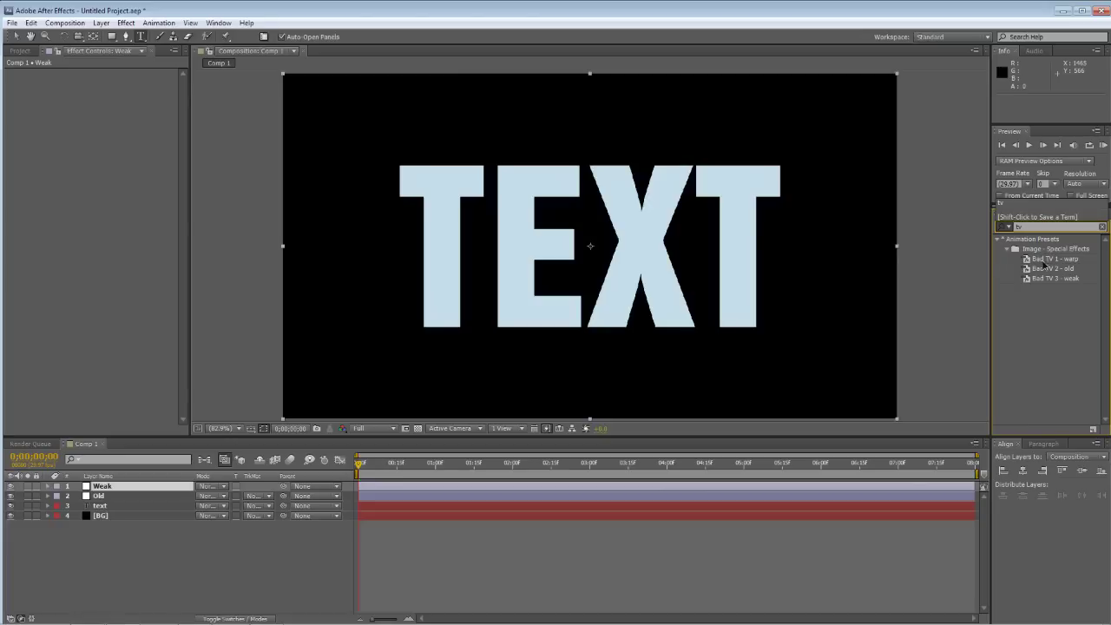
double_click(1042, 261)
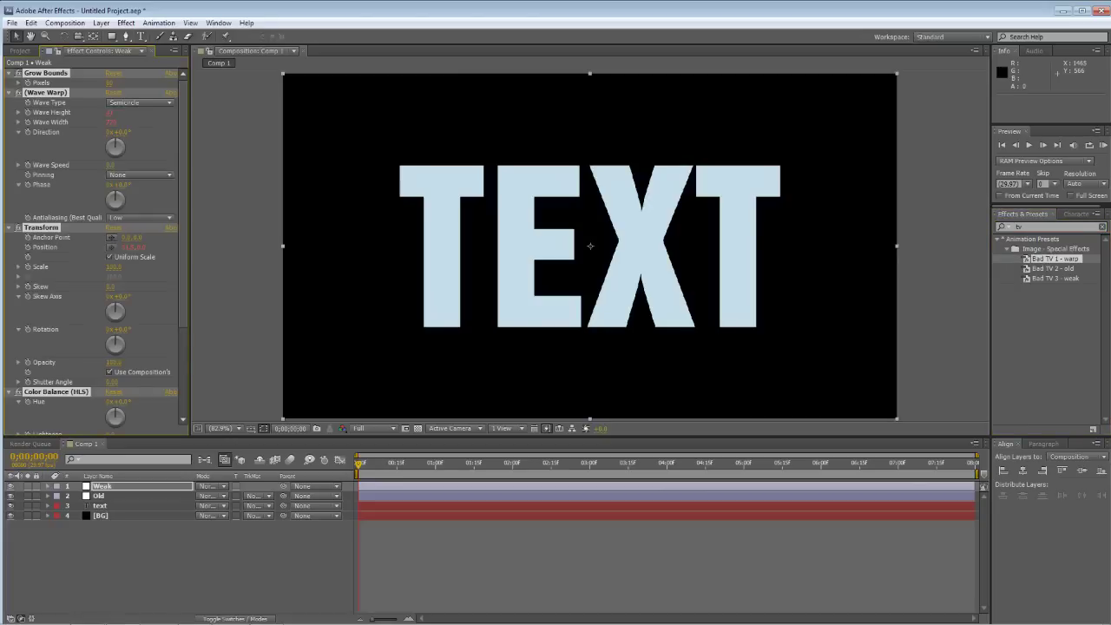
key(ctrl+z)
double_click(1050, 268)
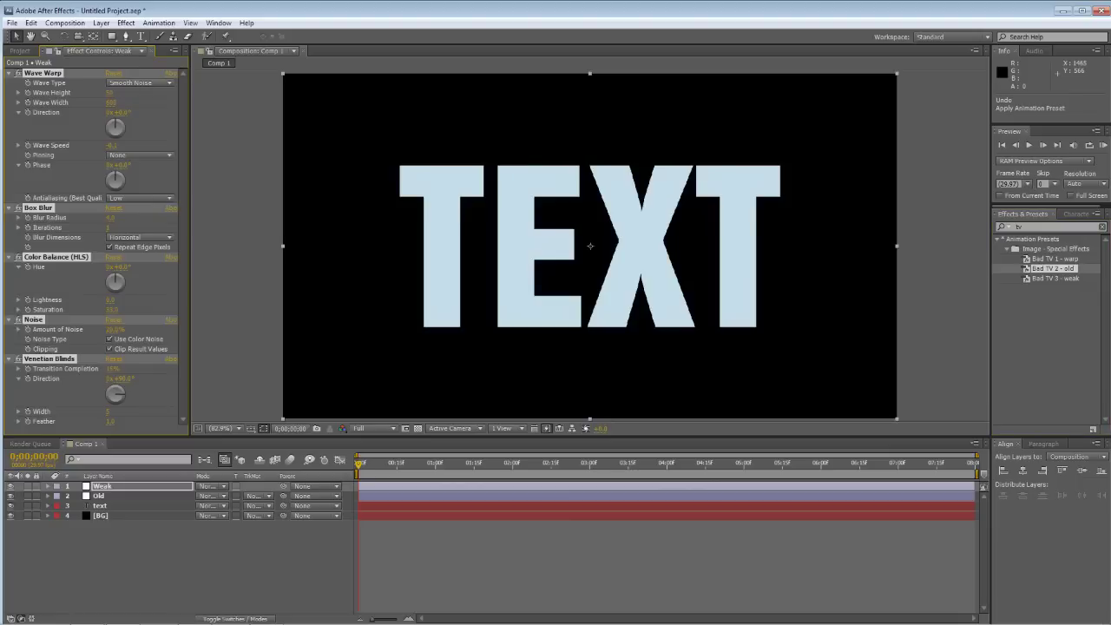
key(ctrl+z)
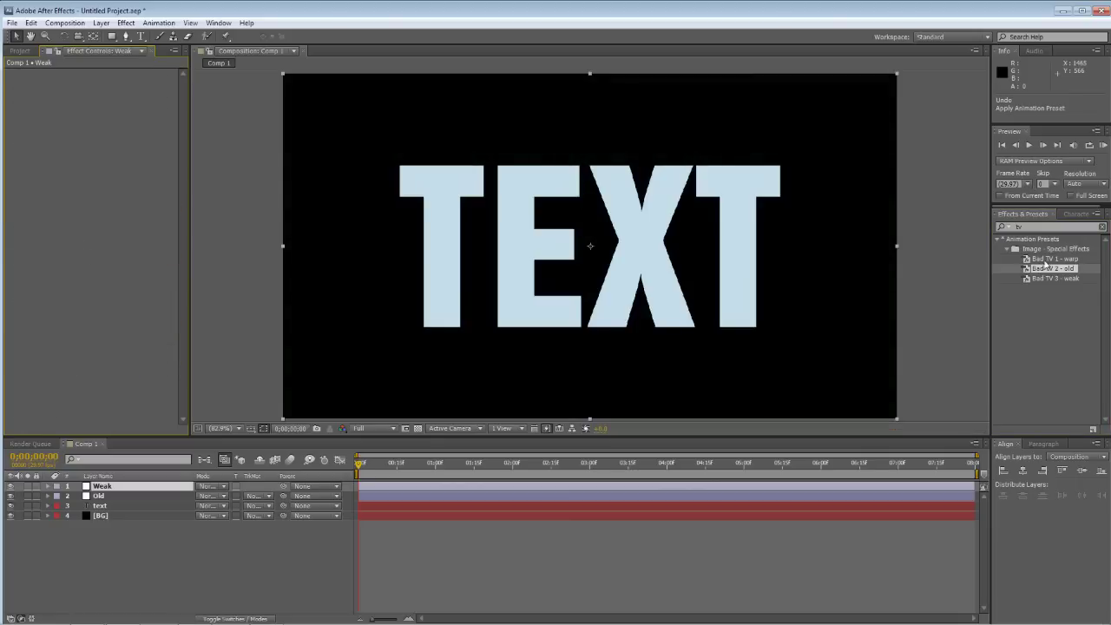
double_click(1062, 279)
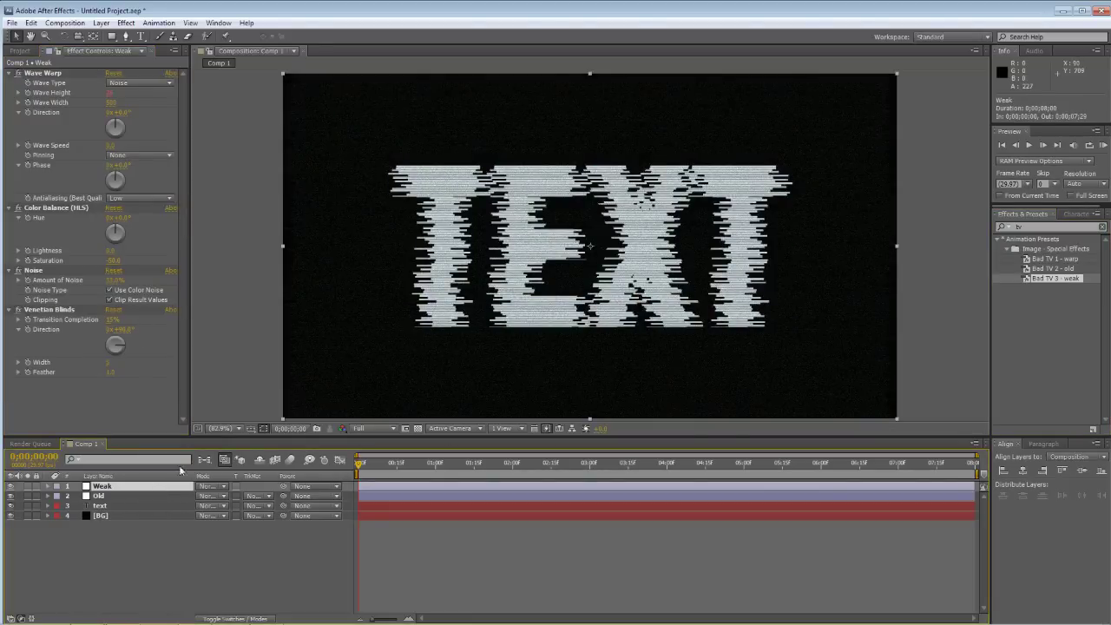
Step: Apply Bad TV 2 - old to the Old layer and scrub the timeline to preview the glitch
click(160, 496)
double_click(1029, 268)
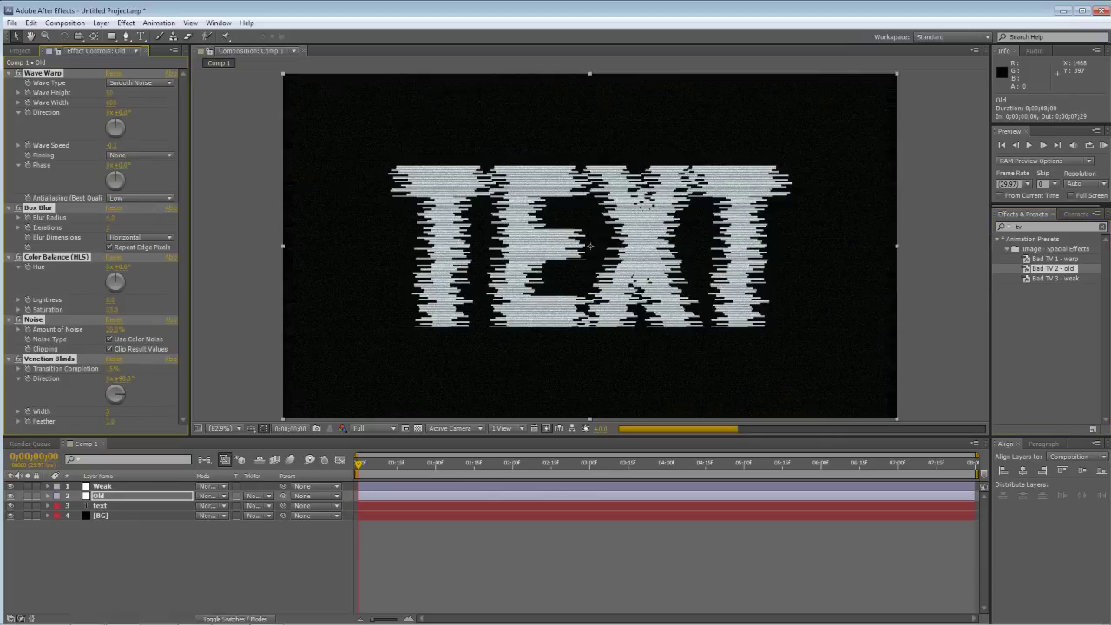
click(13, 495)
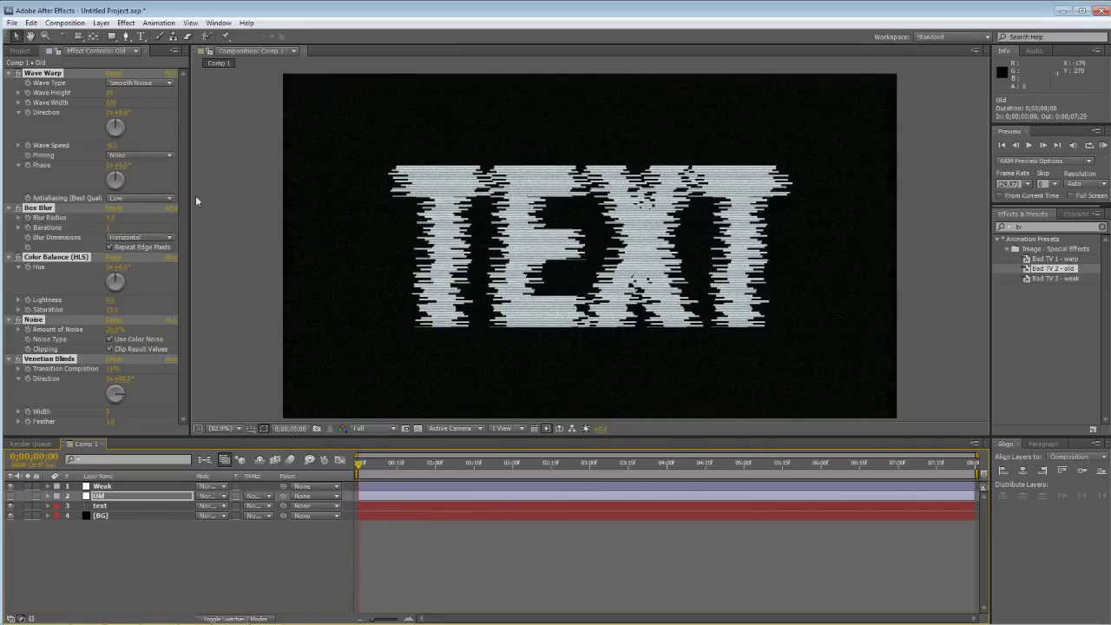
click(371, 464)
drag(381, 466, 359, 464)
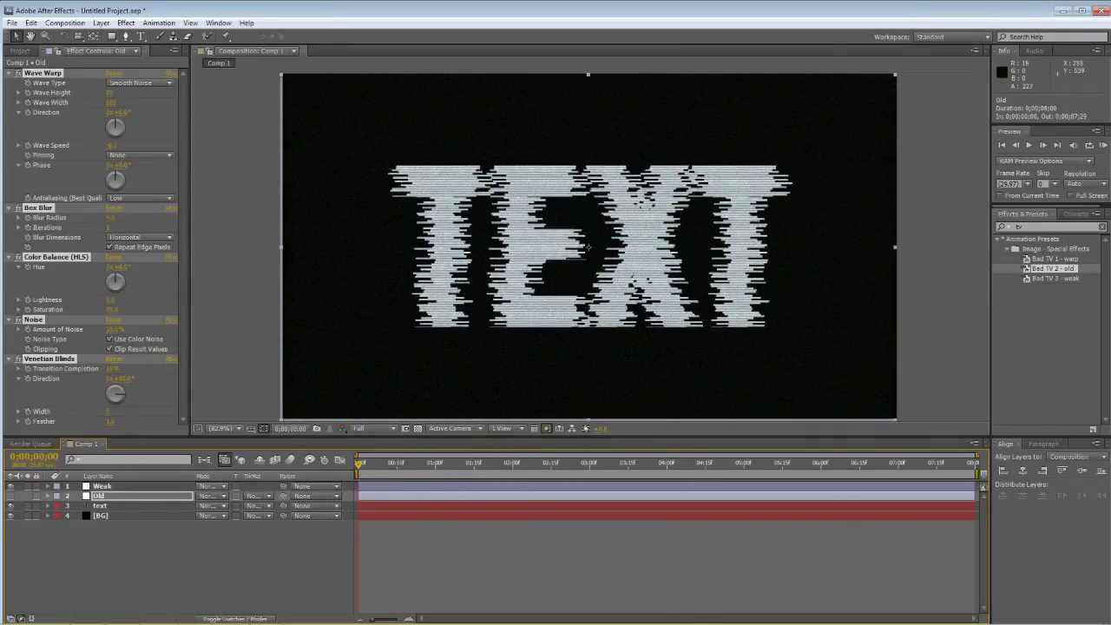
click(289, 175)
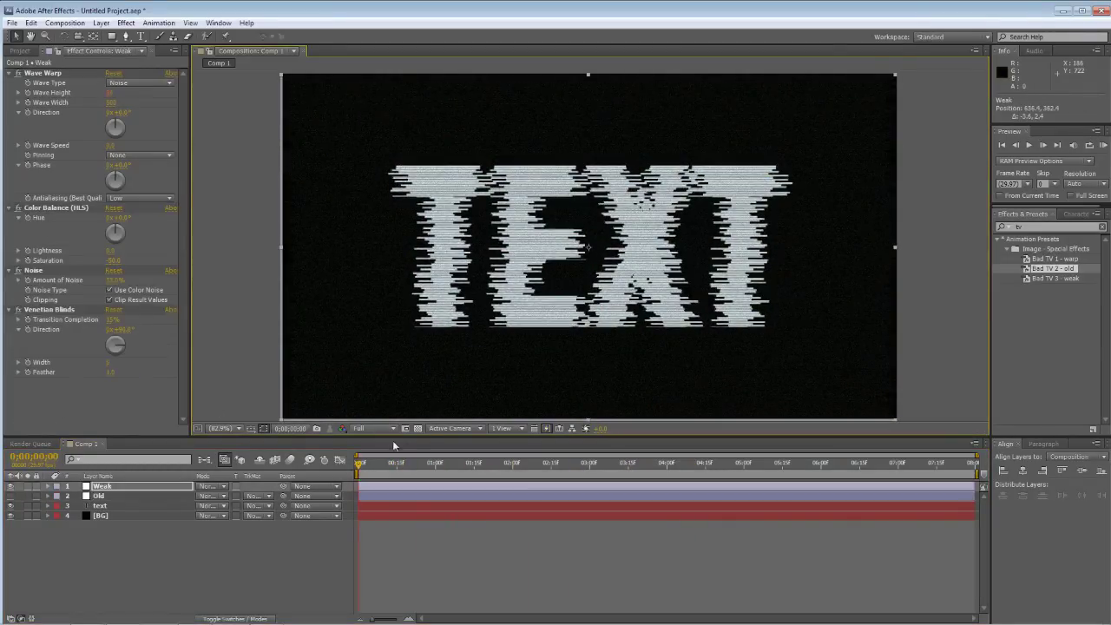
click(417, 428)
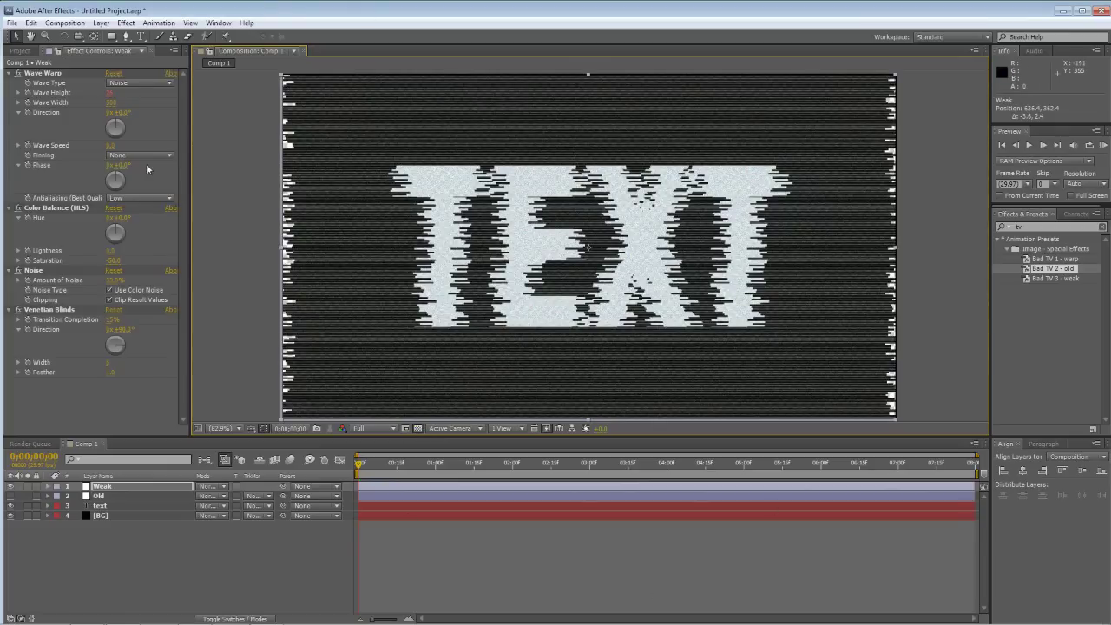
Step: Set Wave Warp pinning to All Edges on Weak and Old, then hide the glitch layers
click(115, 155)
click(139, 180)
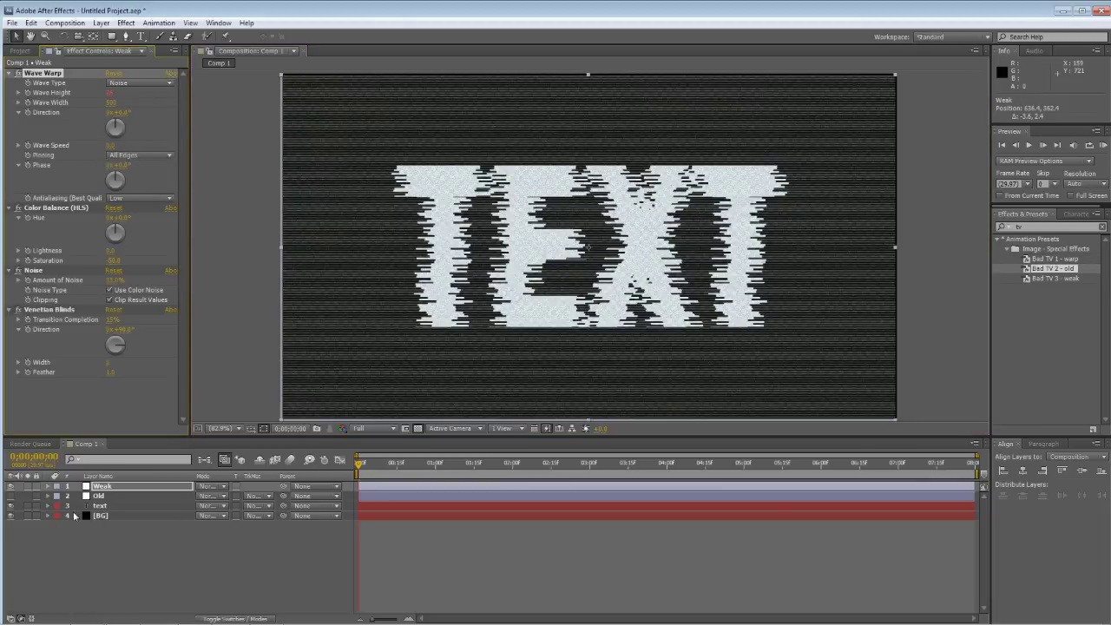
click(97, 496)
click(148, 159)
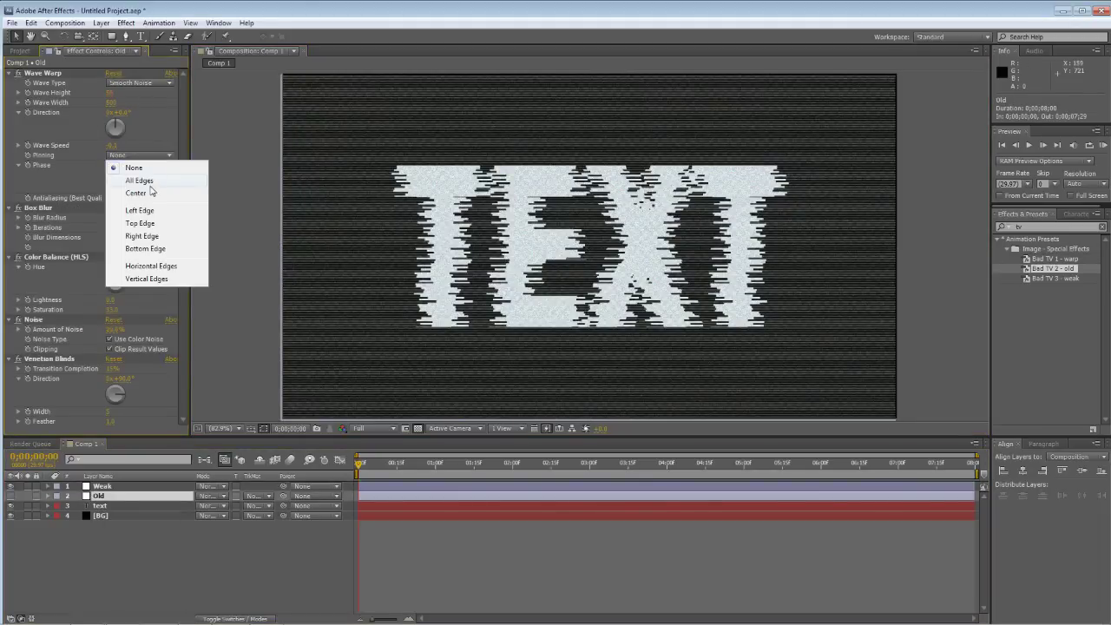
click(178, 179)
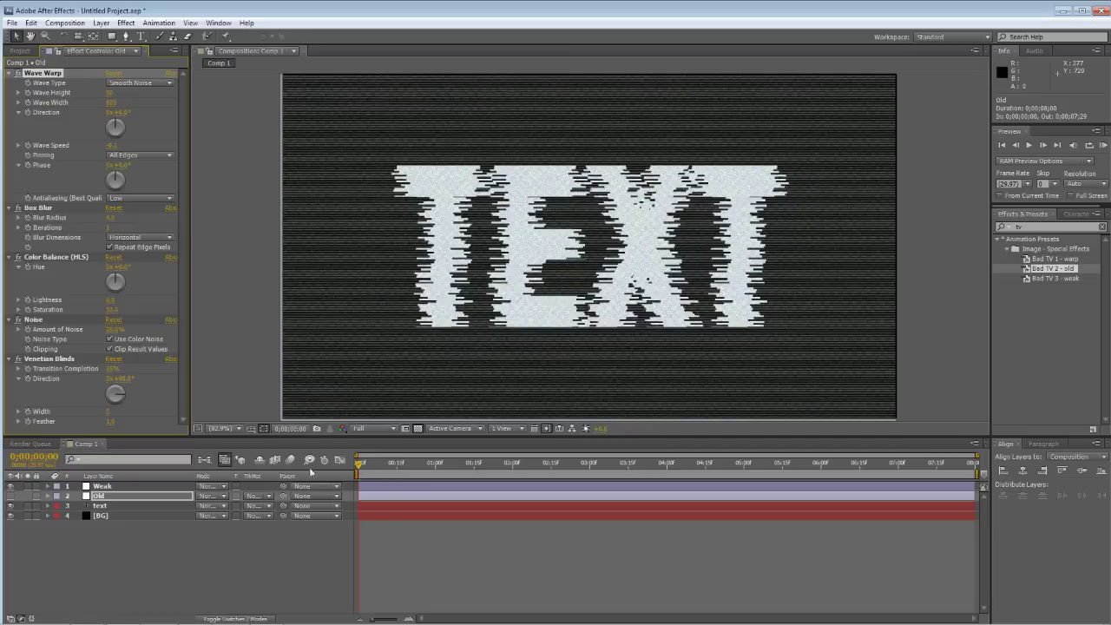
click(11, 495)
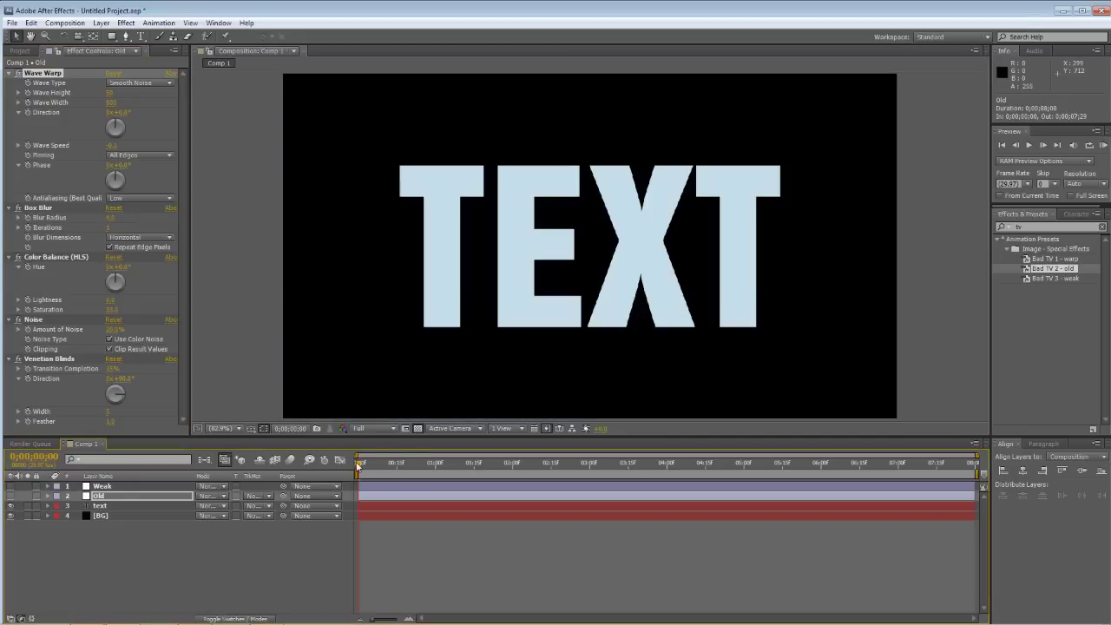
mouse_move(358, 466)
mouse_down()
mouse_move(495, 466)
mouse_move(358, 466)
mouse_up()
Step: Turn the Old glitch layer back on and preview the animation
key(Return)
click(11, 495)
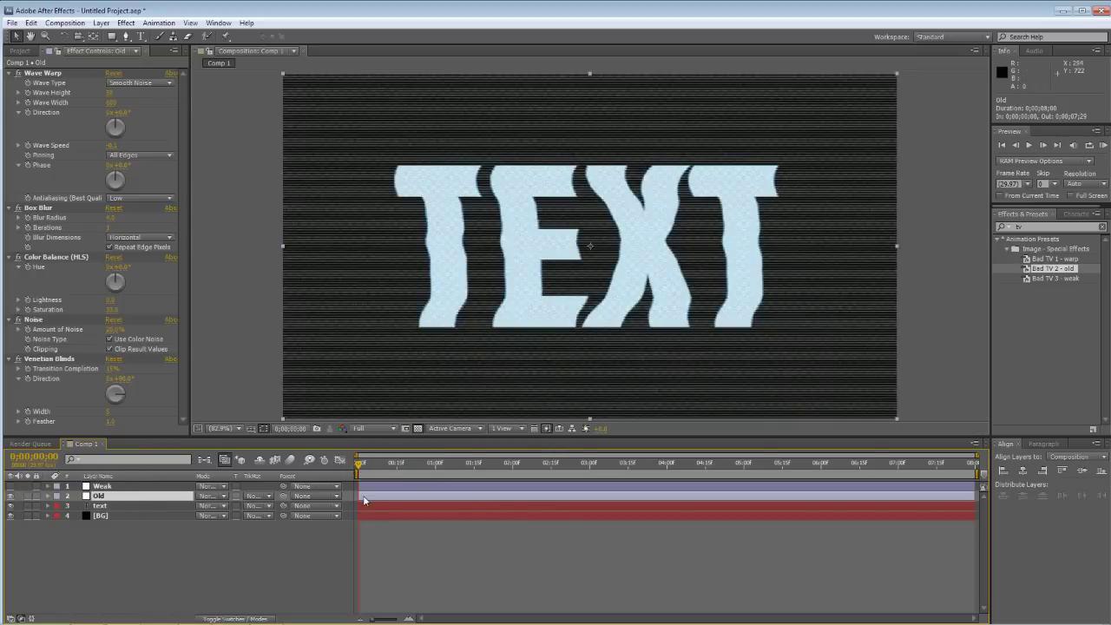
key(KP_0)
key(Escape)
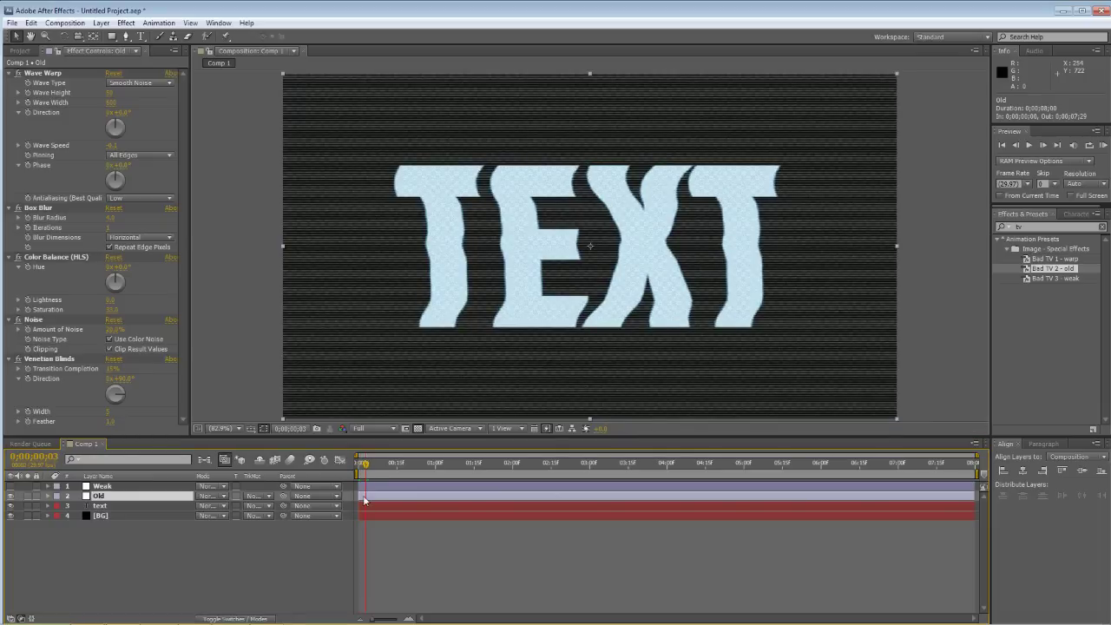
Step: Trim the Old layer to four frames at the start and duplicate it
click(365, 499)
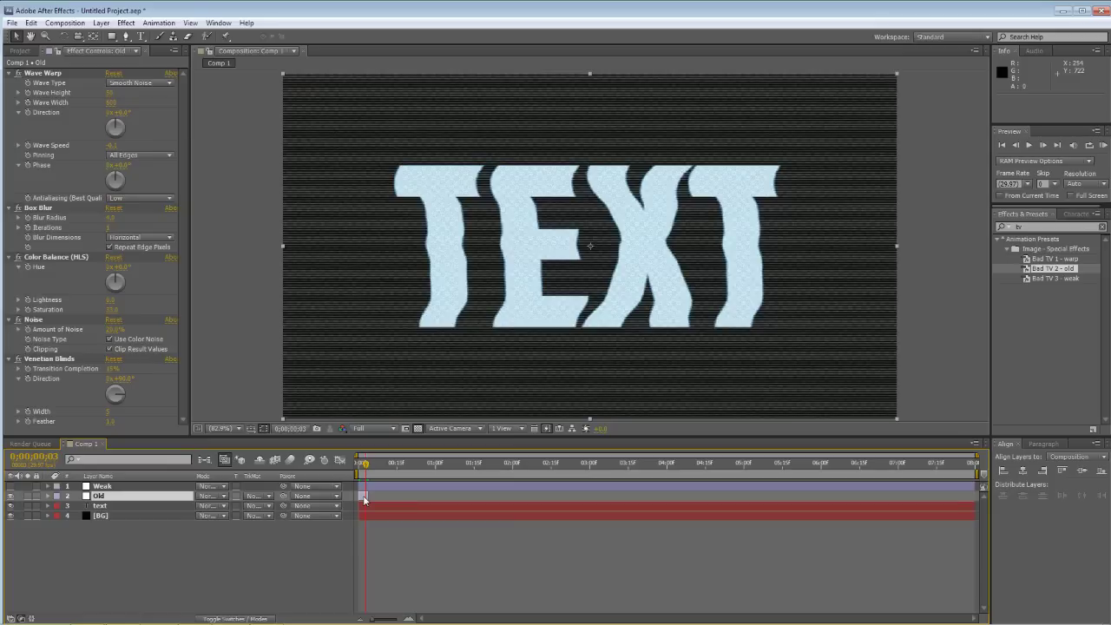
mouse_move(366, 466)
mouse_down()
mouse_move(350, 479)
mouse_move(382, 482)
mouse_move(356, 479)
mouse_up()
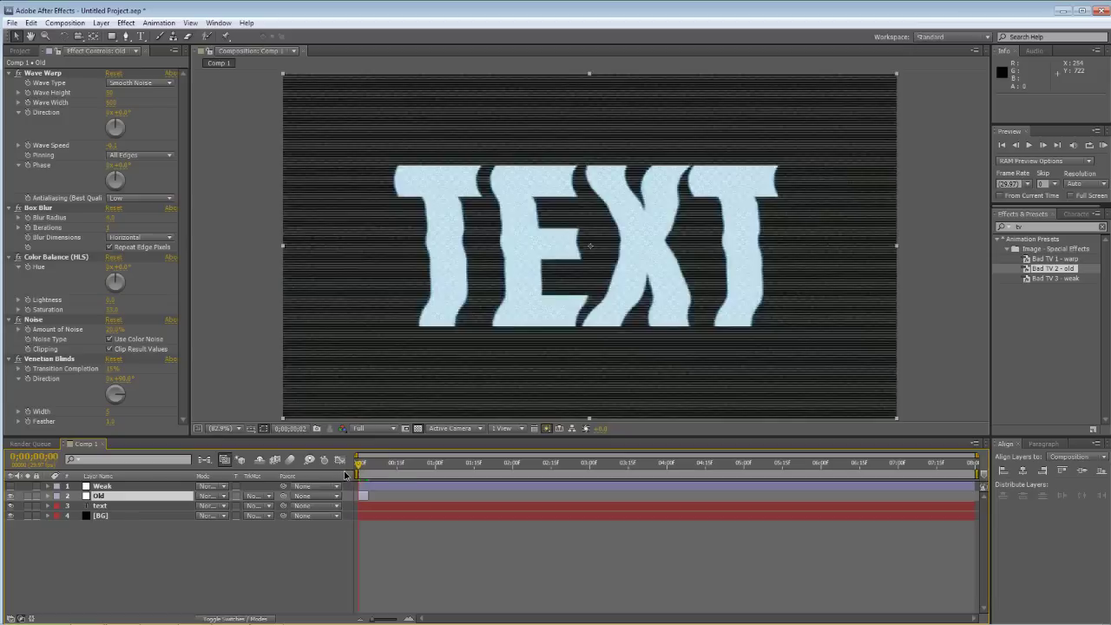
click(152, 500)
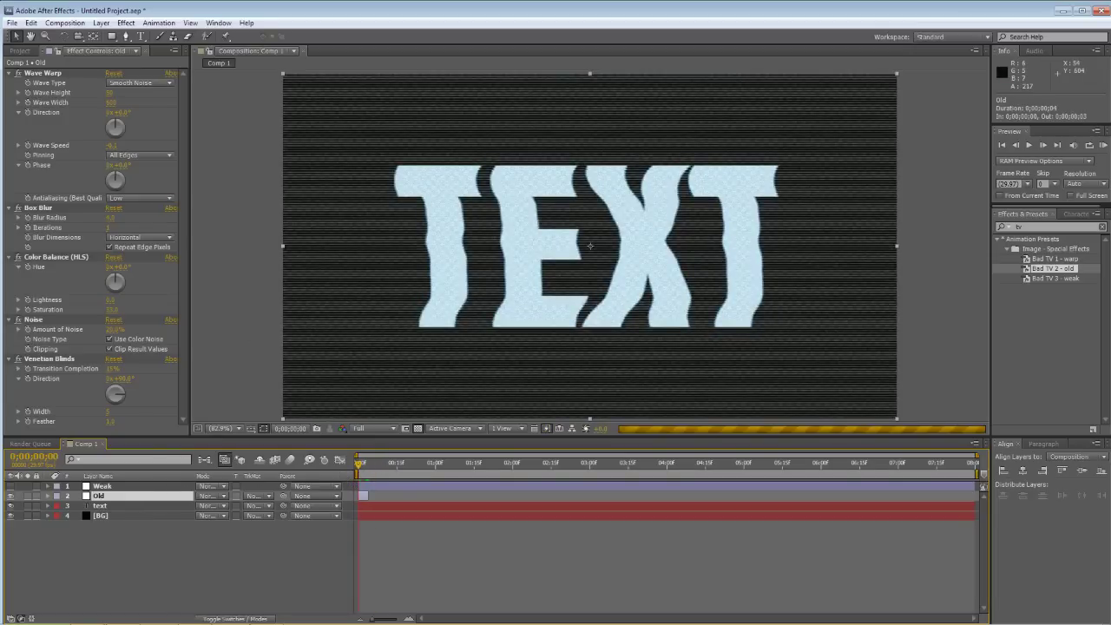
key(ctrl+d)
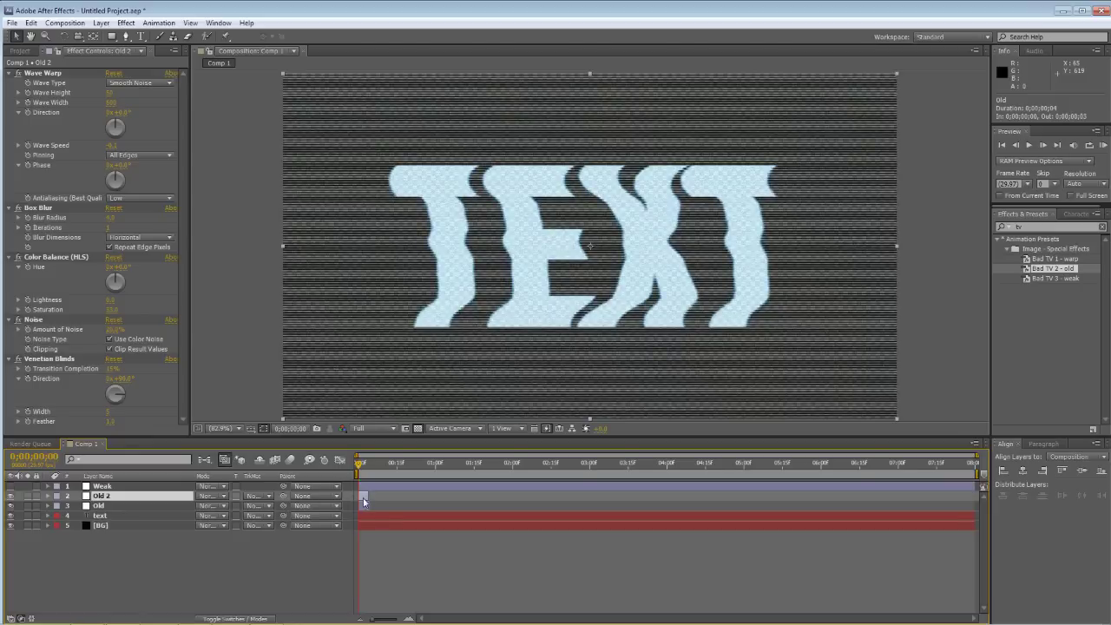
Step: Move Old 2 to frame 10, then duplicate it as Old 3 and move that to frame 25
mouse_move(363, 500)
mouse_down()
mouse_move(396, 497)
mouse_move(384, 495)
mouse_up()
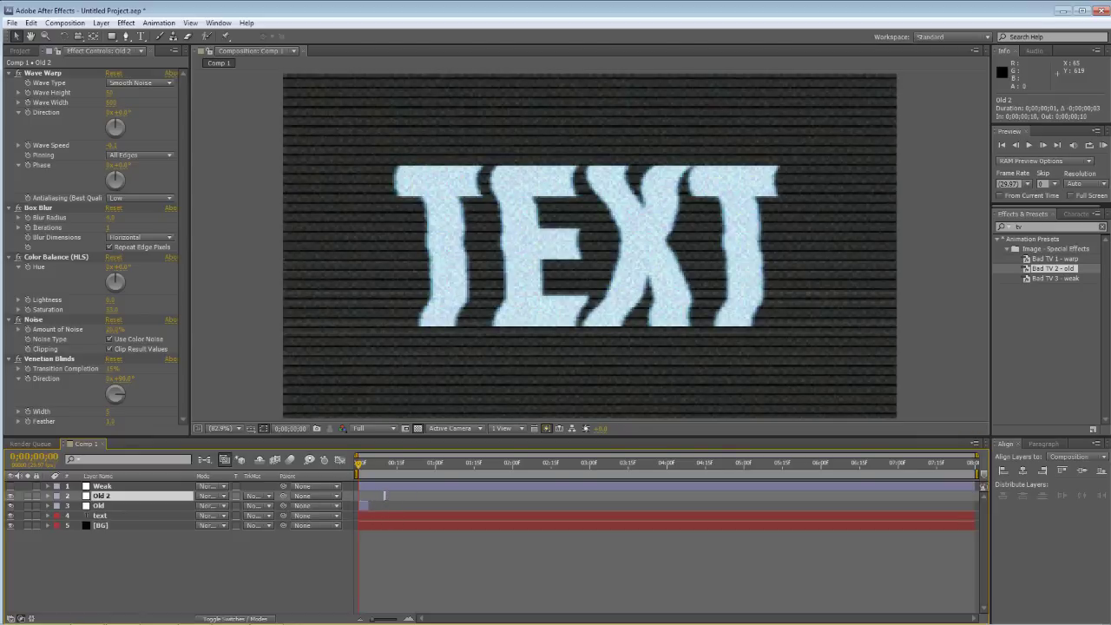
key(ctrl+d)
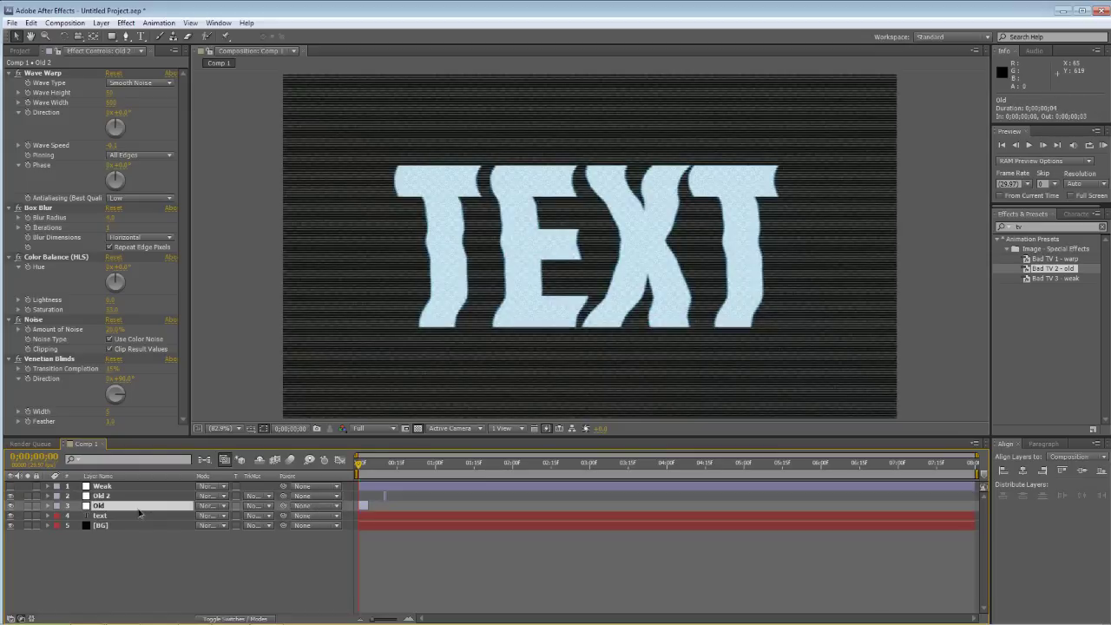
drag(125, 497, 150, 498)
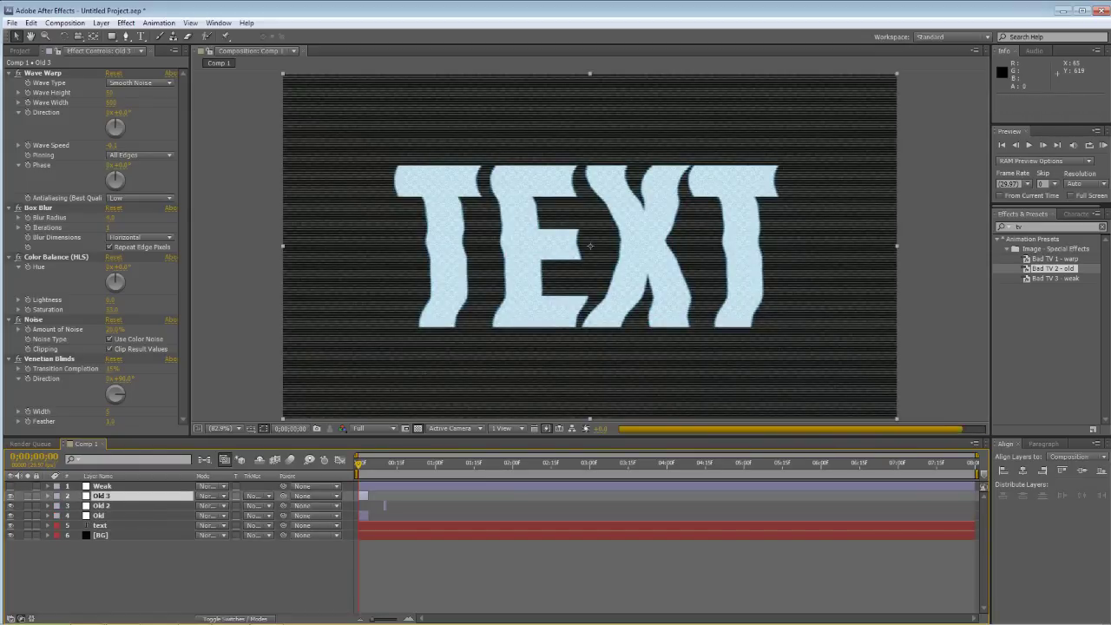
drag(362, 495, 441, 496)
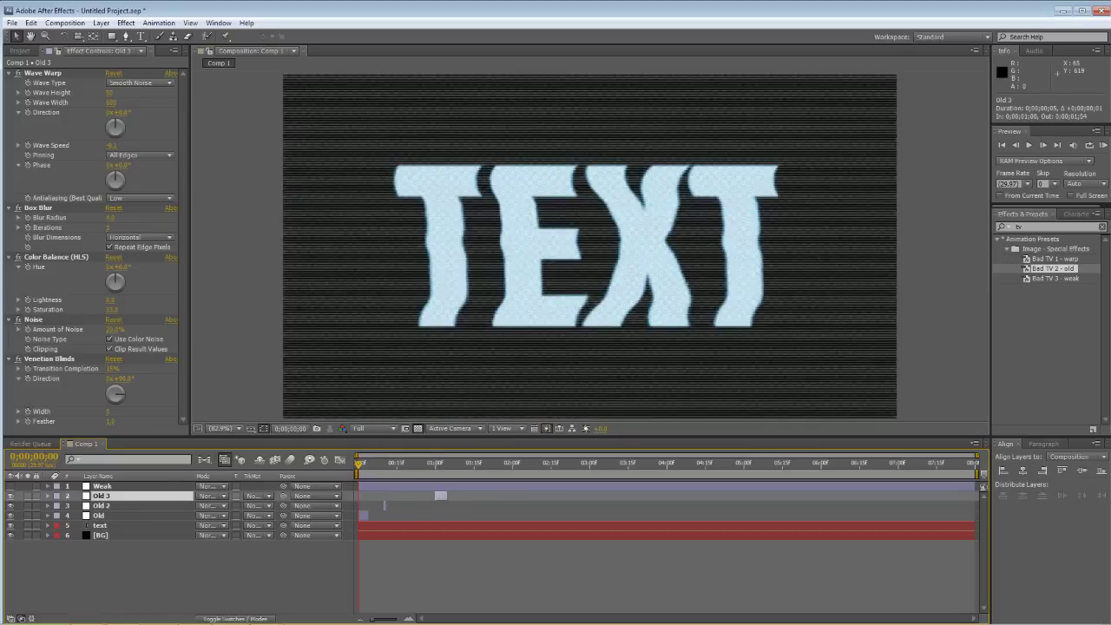
click(101, 486)
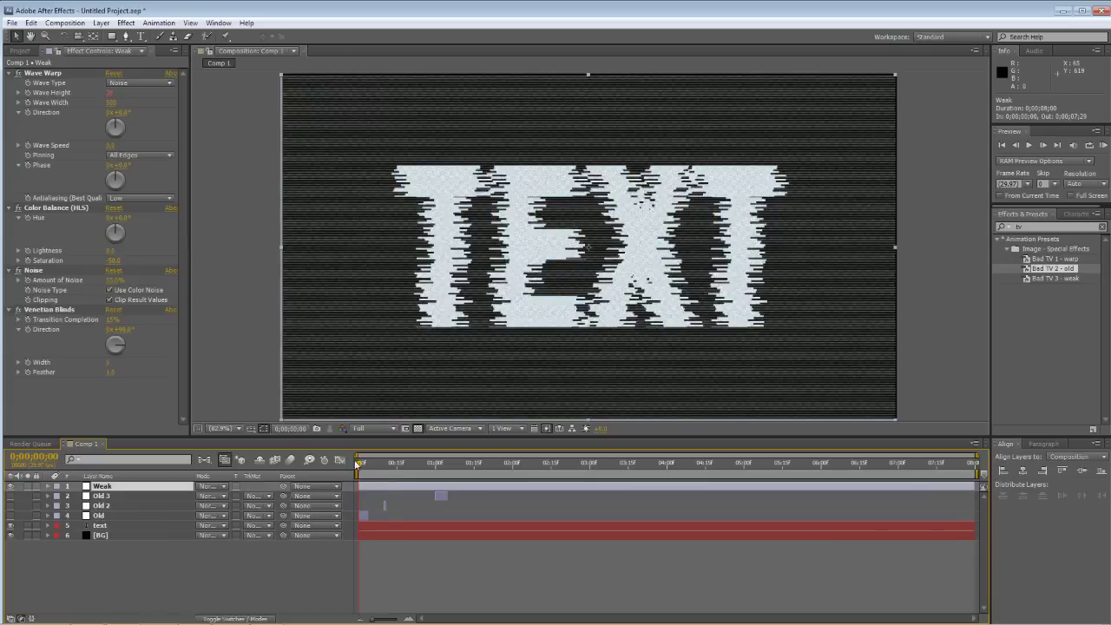
Step: Trim the Weak layer to end at frame 17
drag(358, 463, 398, 465)
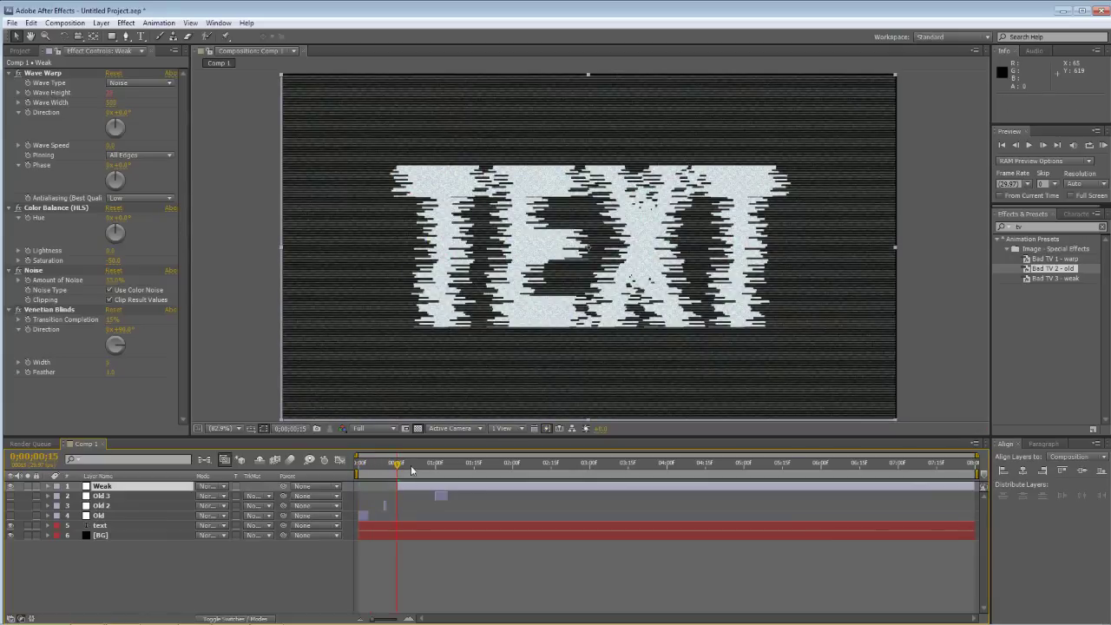
click(401, 464)
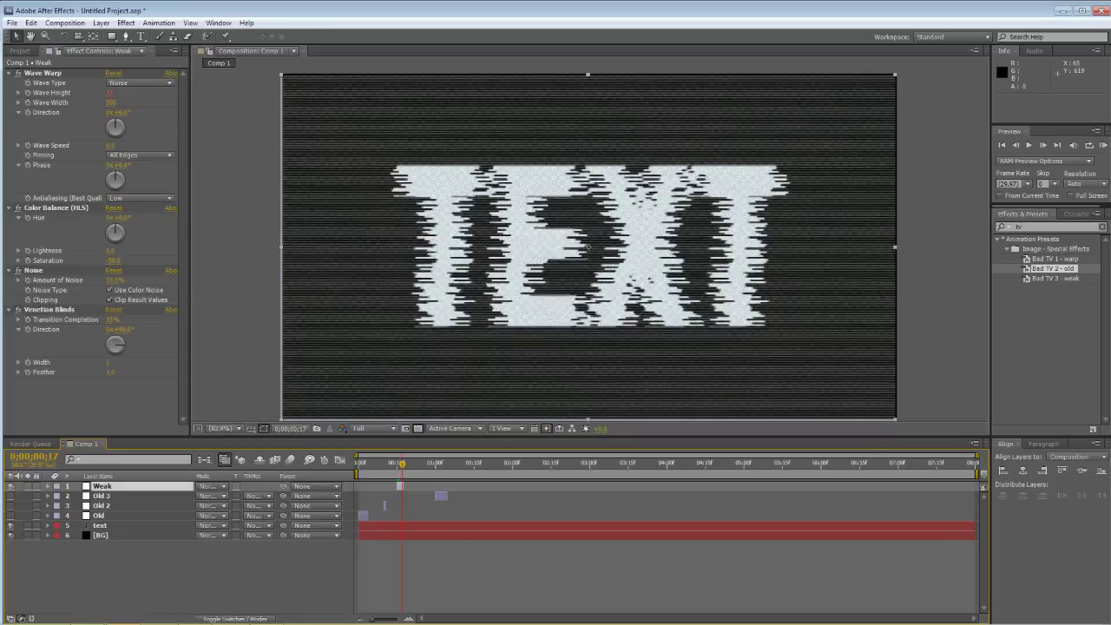
key(alt+bracketright)
Step: Duplicate Weak into Weak 2 and Weak 3, shifting them later toward about 1;16
key(ctrl+d)
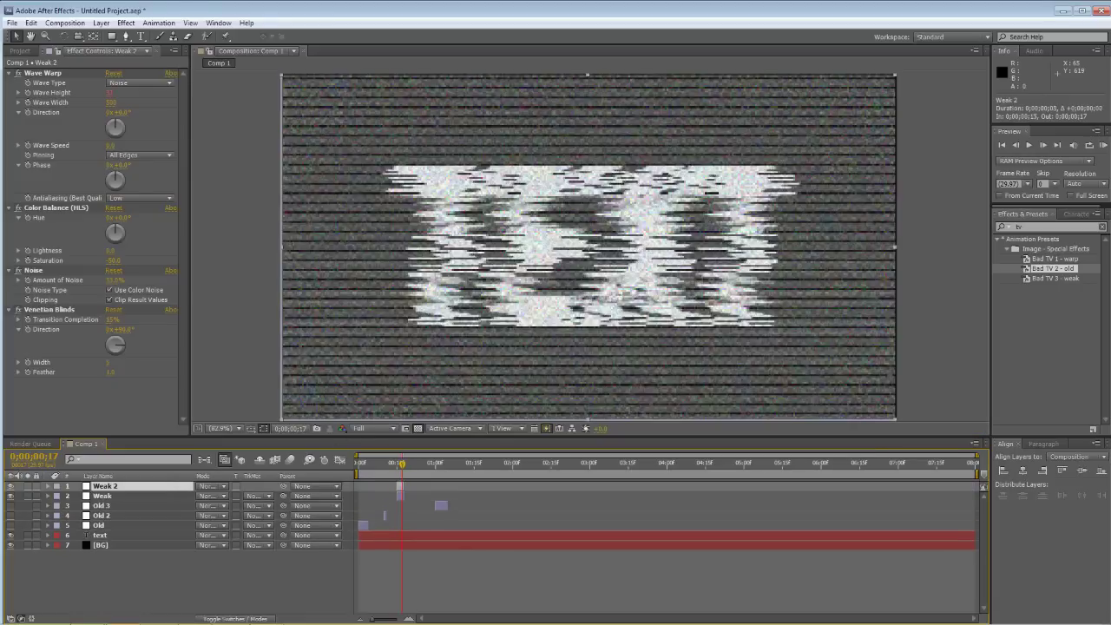
drag(399, 486, 449, 491)
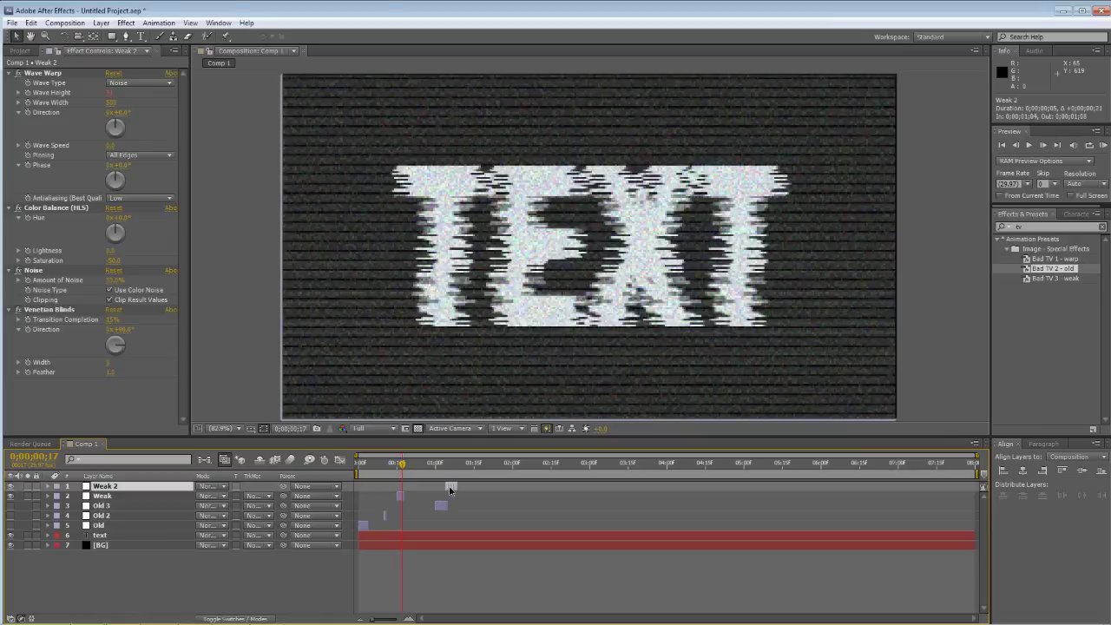
key(ctrl+d)
drag(480, 488, 481, 486)
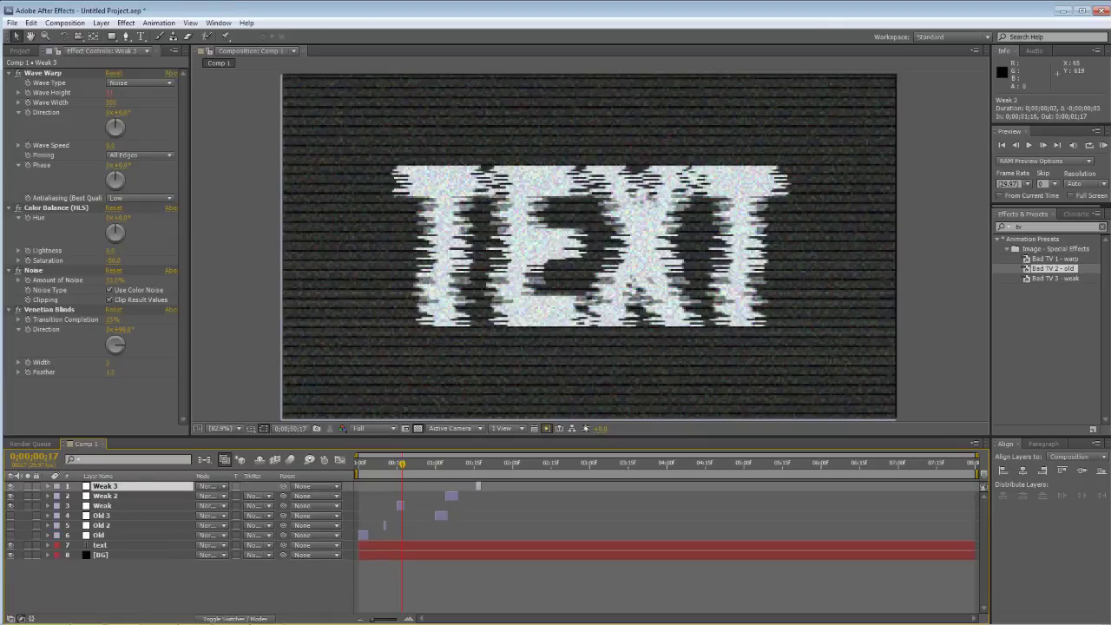
drag(401, 464, 438, 478)
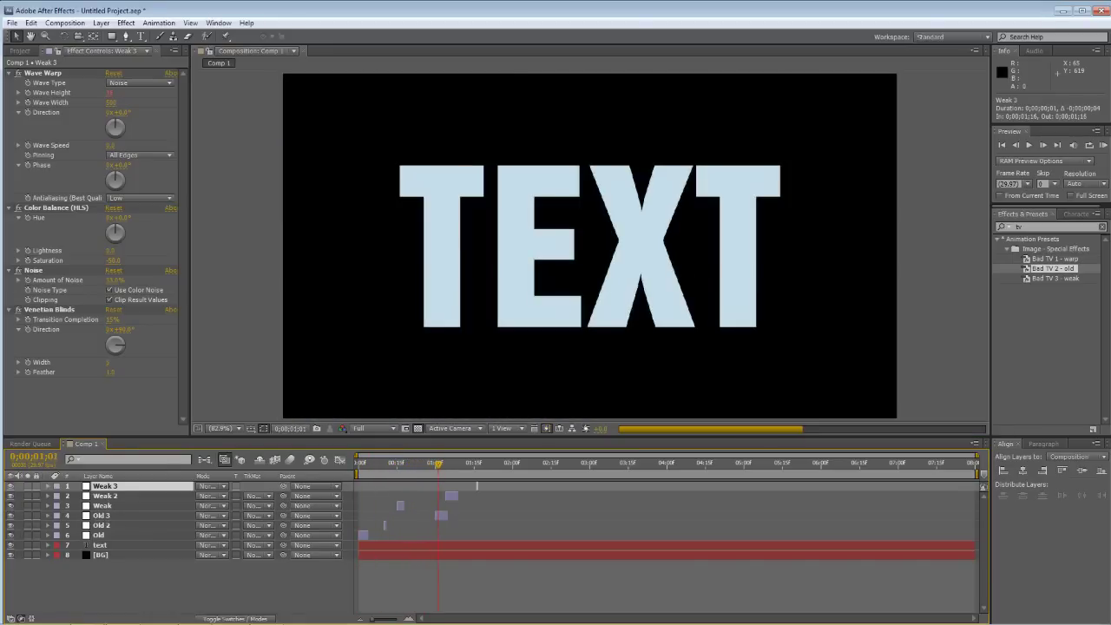
drag(438, 465, 416, 466)
Step: Add Weak 4 and Weak 5 copies and re-time Weak 2 to start after frame 26
key(ctrl+d)
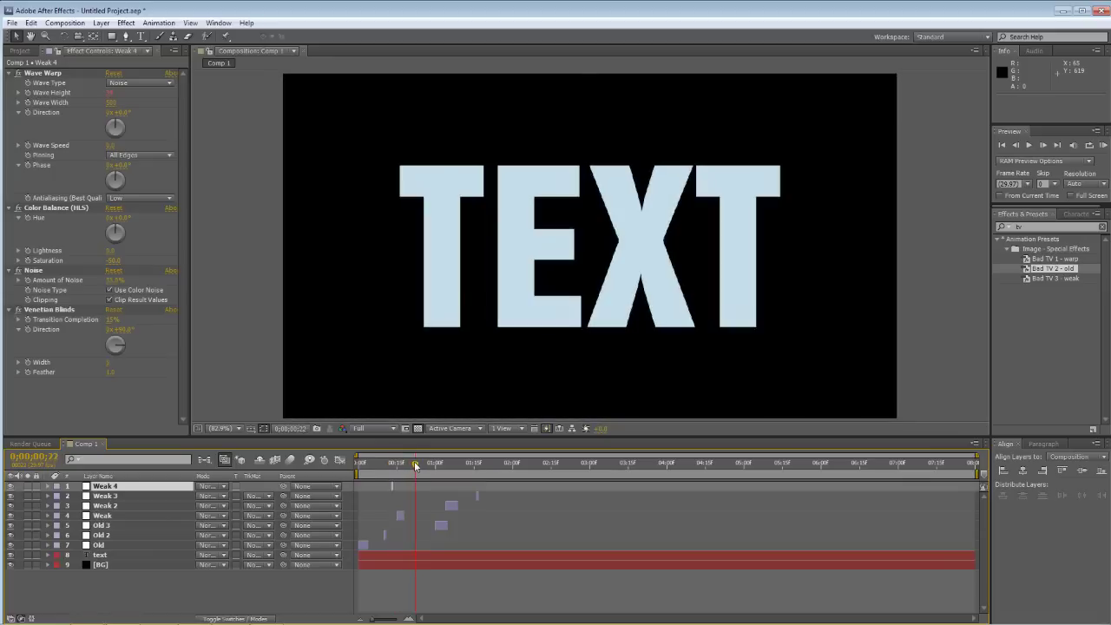
key(ctrl+d)
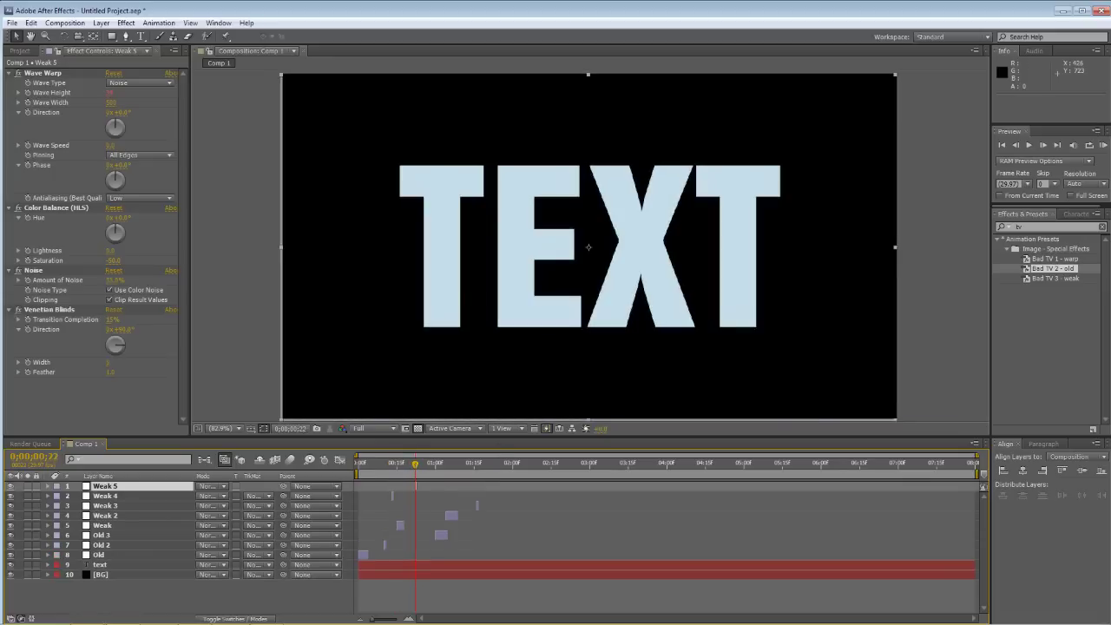
click(404, 465)
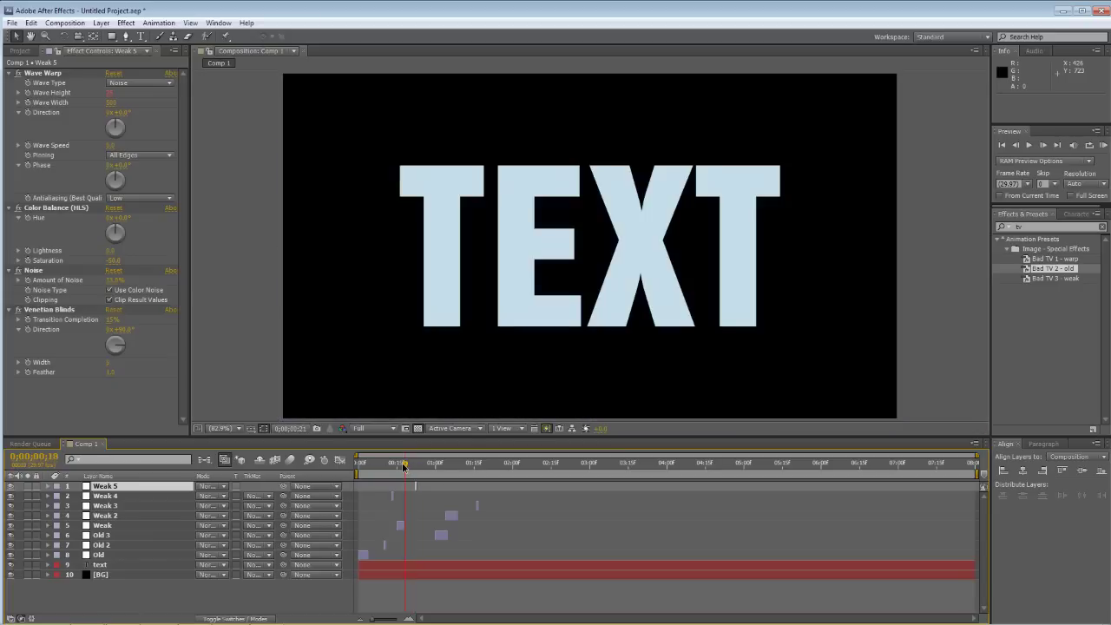
drag(404, 465, 425, 466)
click(449, 515)
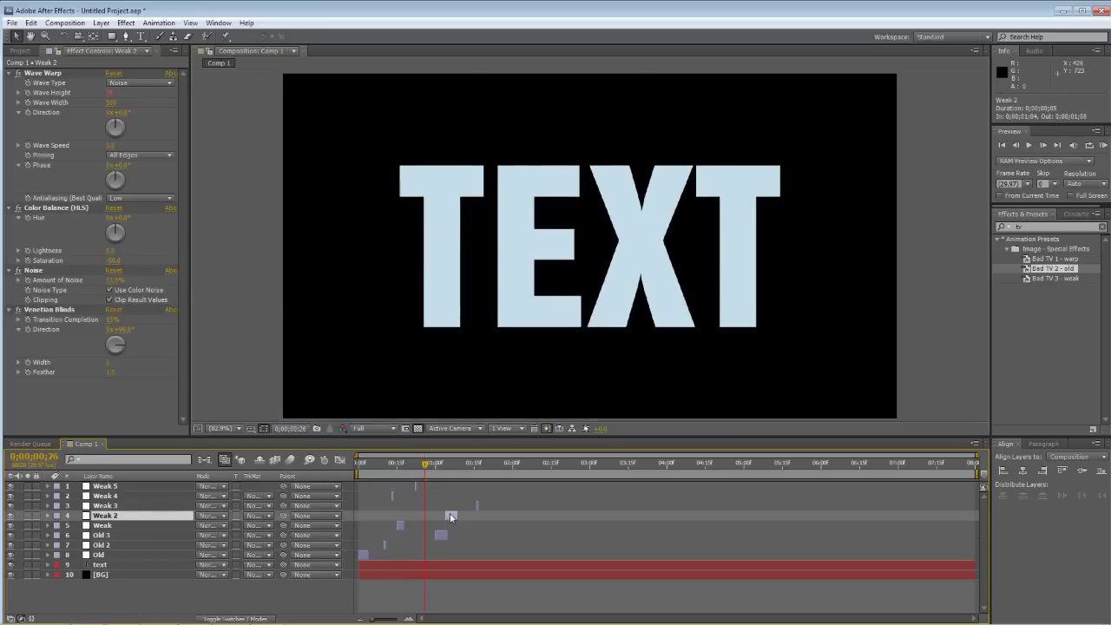
key(bracketleft)
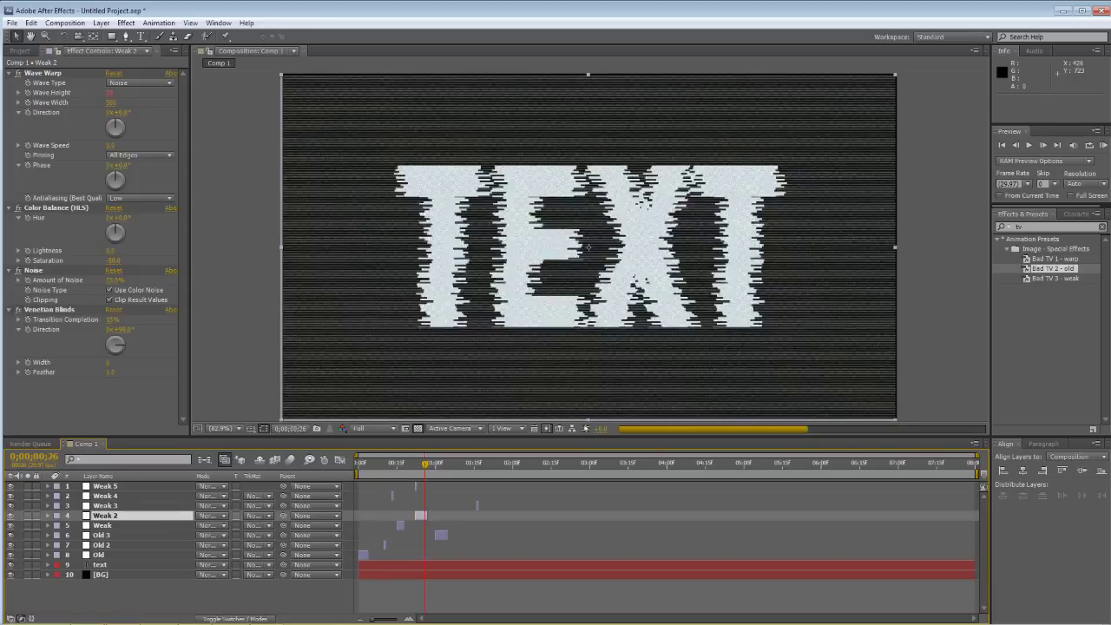
drag(422, 515, 453, 515)
drag(426, 467, 293, 482)
drag(364, 491, 442, 487)
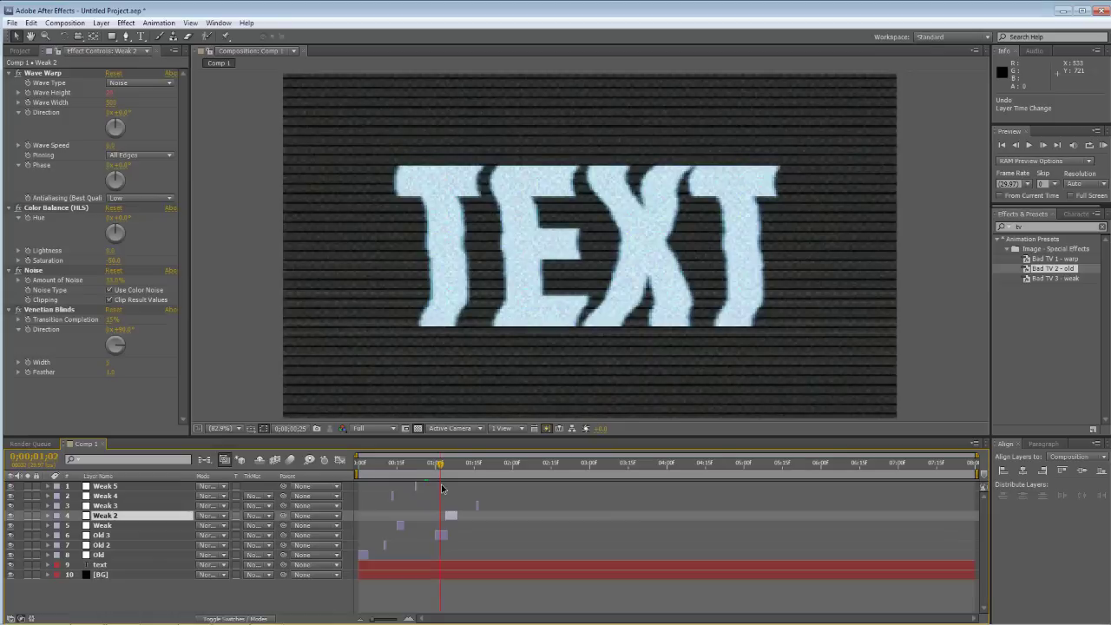
click(100, 564)
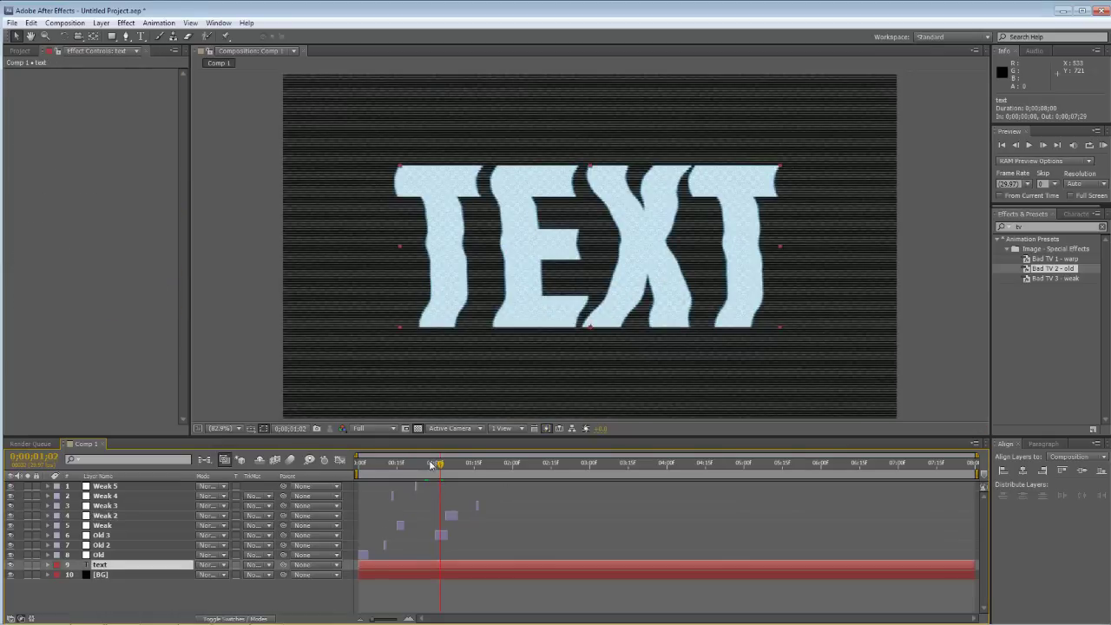
drag(438, 463, 330, 476)
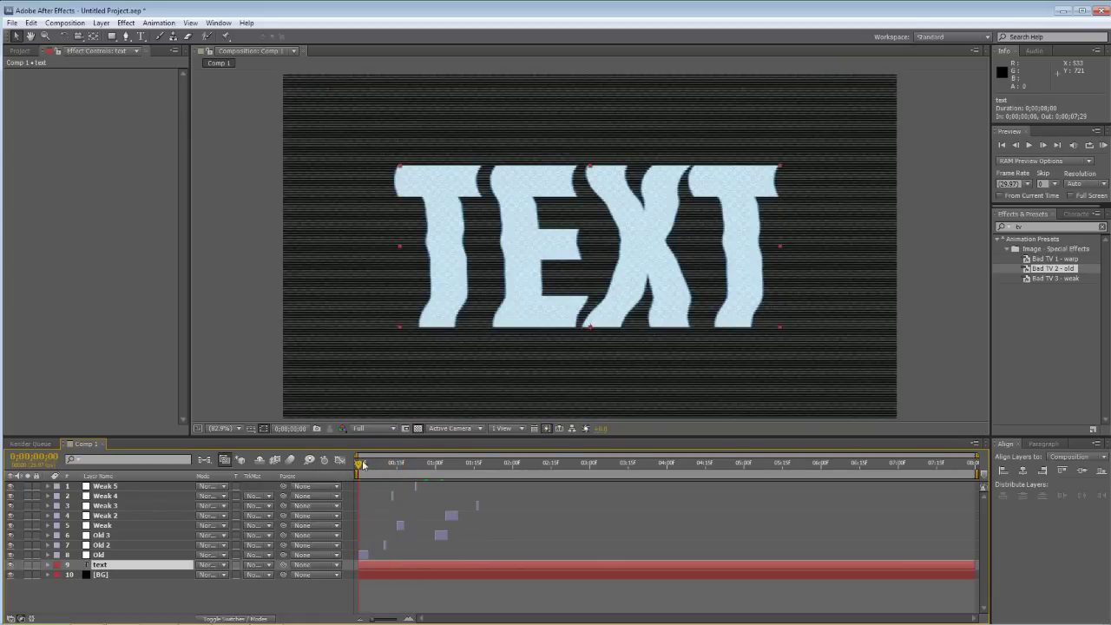
click(419, 429)
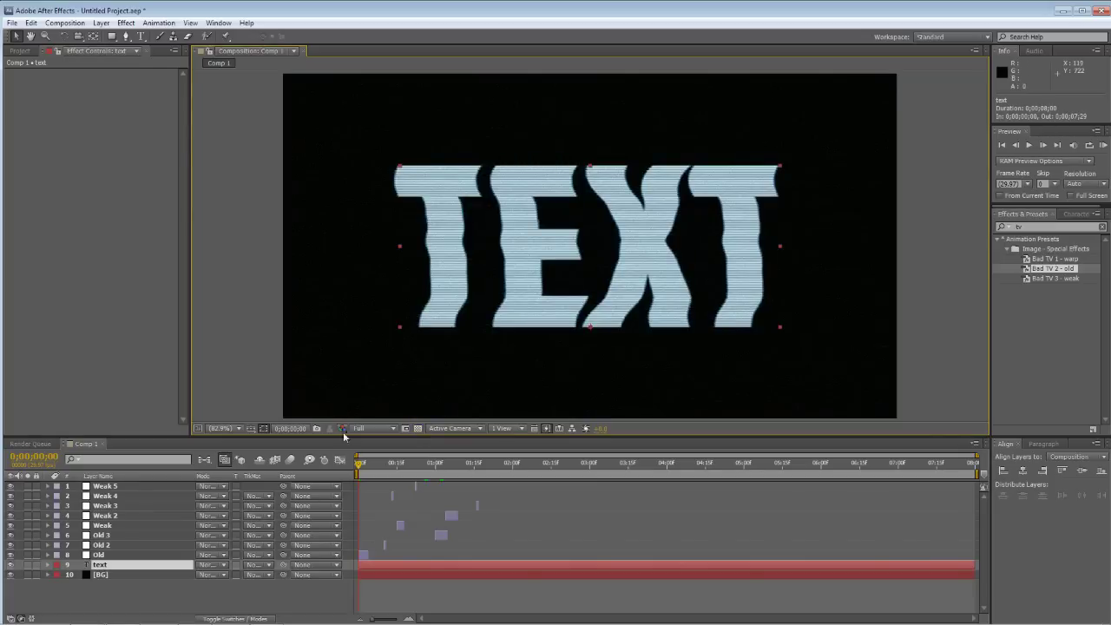
click(362, 464)
drag(386, 468, 454, 470)
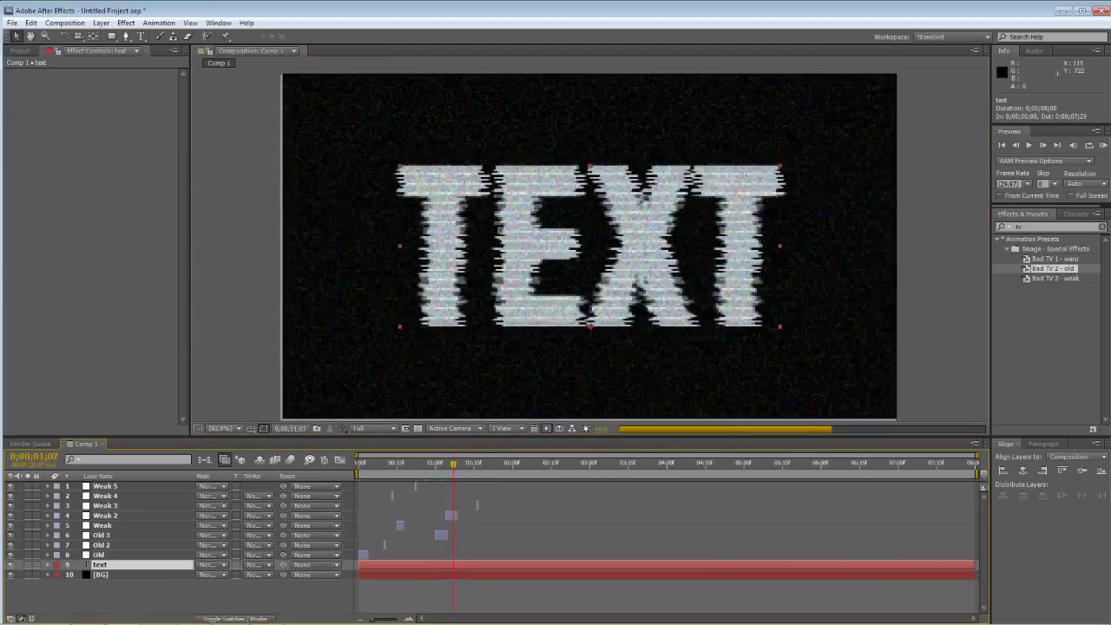
drag(454, 471, 379, 466)
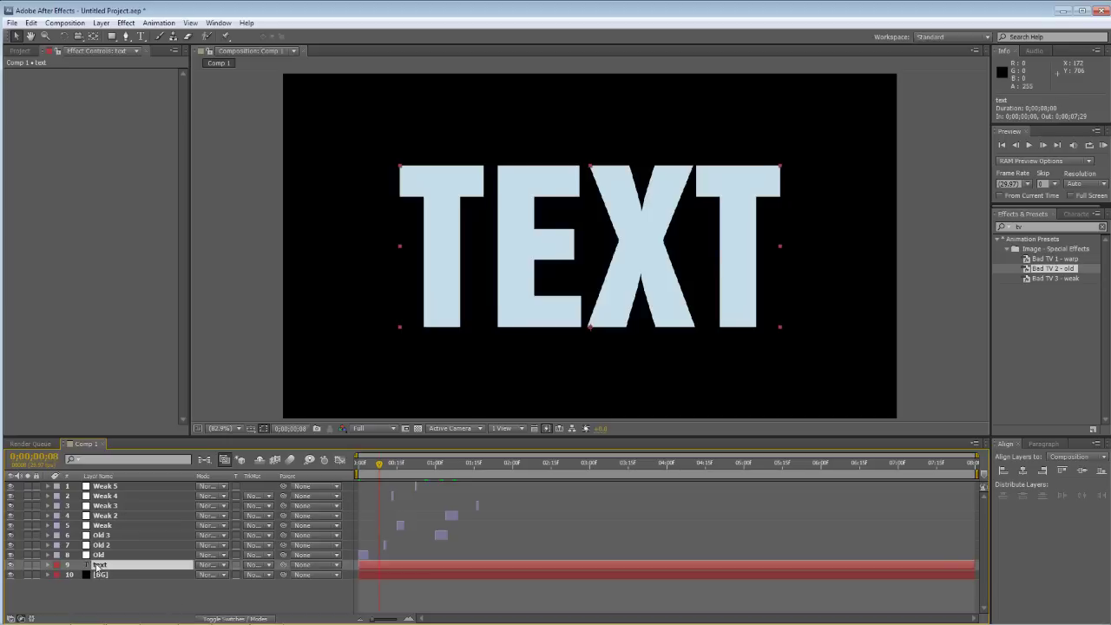
Step: At frame 9, keyframe TEXT's Scale to about 330% and shift it down-right
key(s)
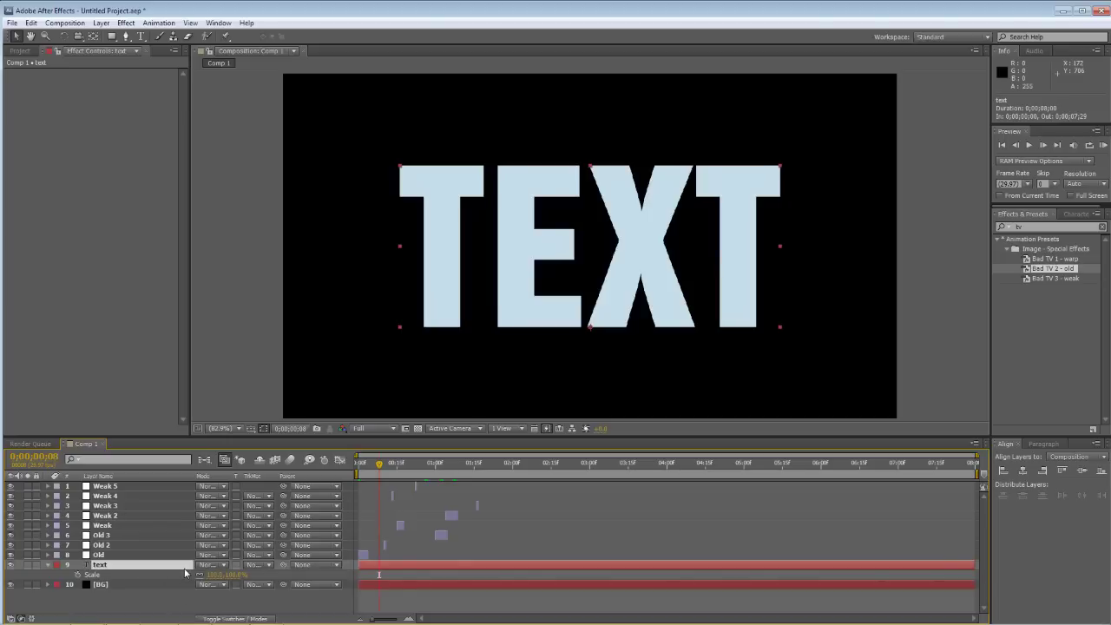
key(shift+p)
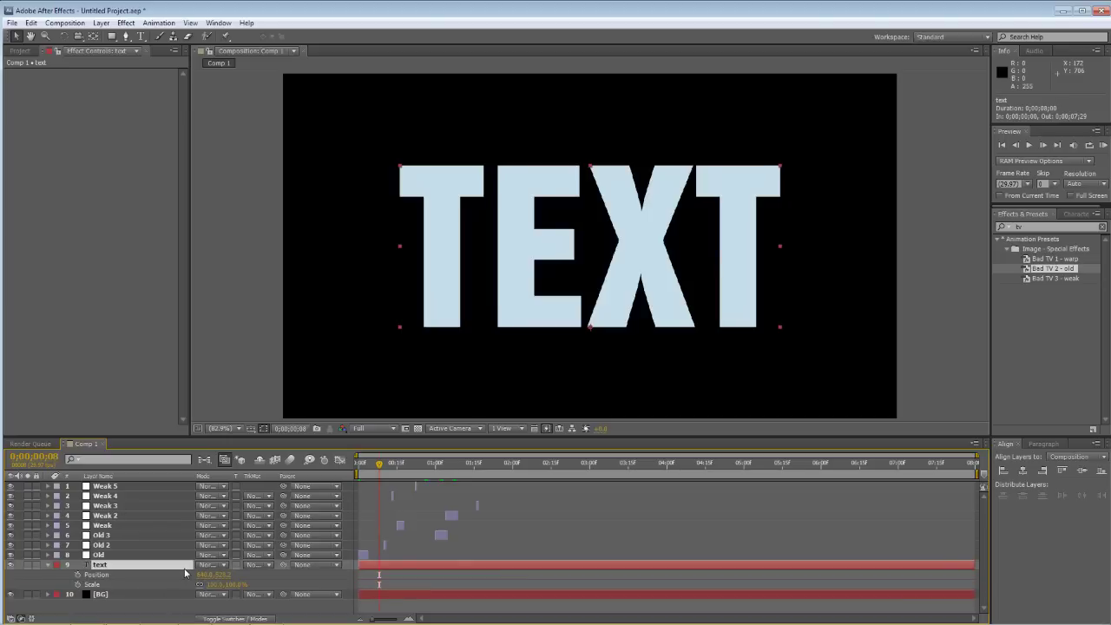
click(78, 574)
click(79, 584)
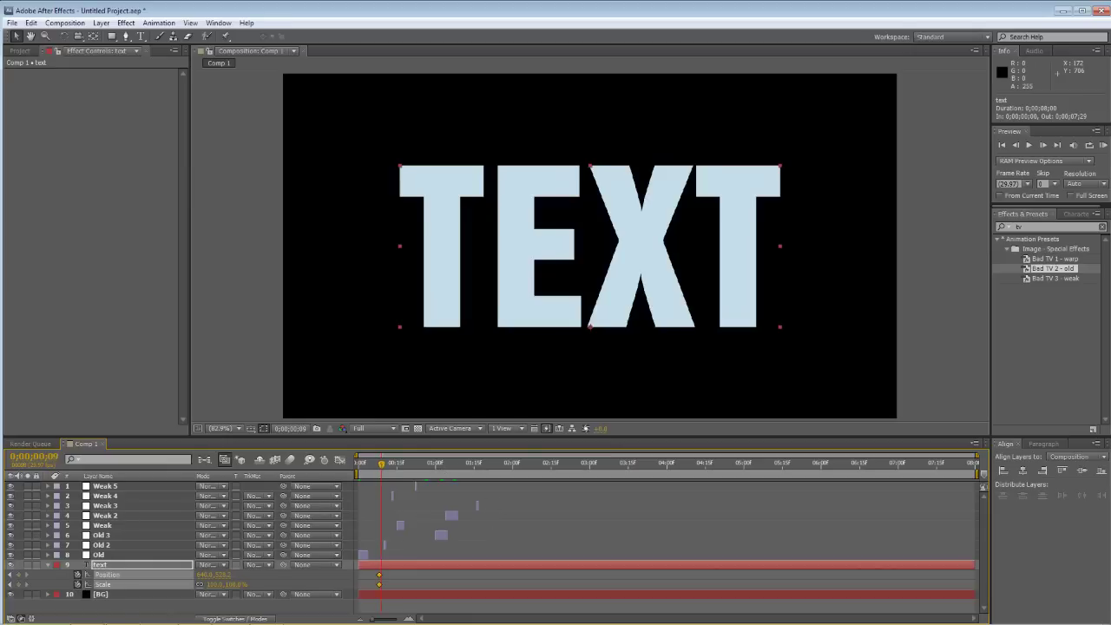
drag(245, 589, 447, 588)
drag(404, 265, 650, 542)
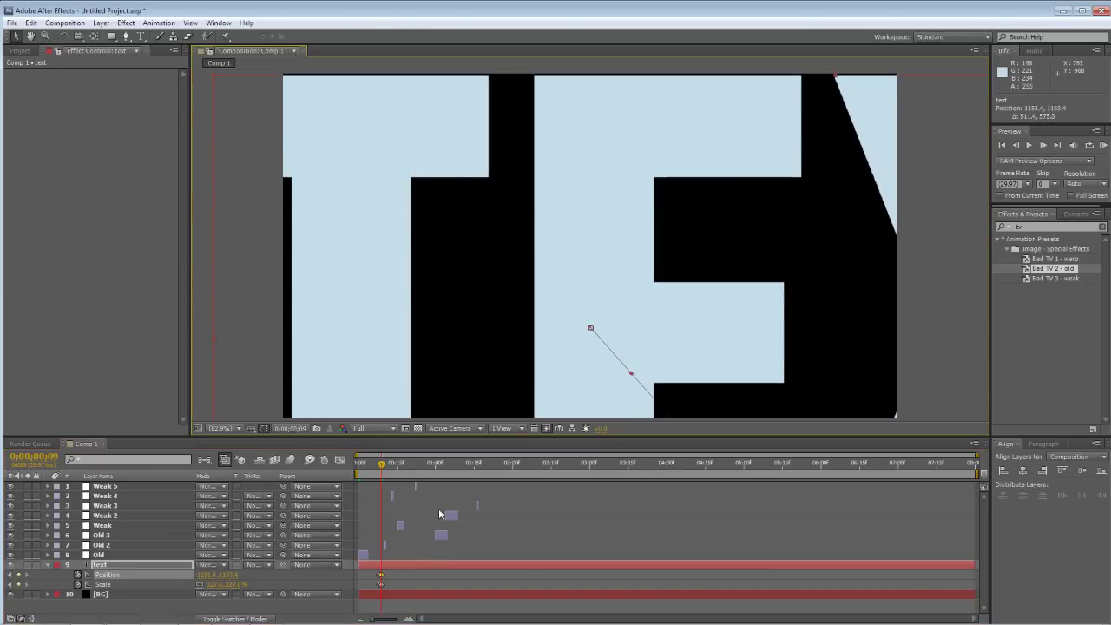
Step: At frame 10, reset TEXT's Position and Scale and centre it vertically
right_click(105, 574)
click(131, 539)
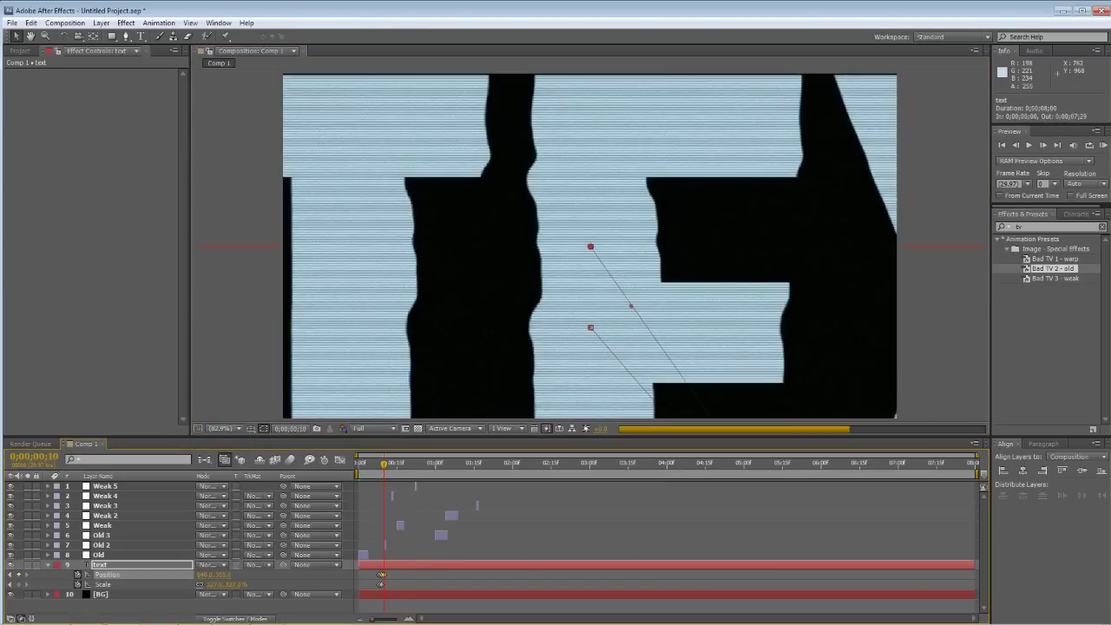
right_click(107, 584)
click(131, 540)
click(382, 466)
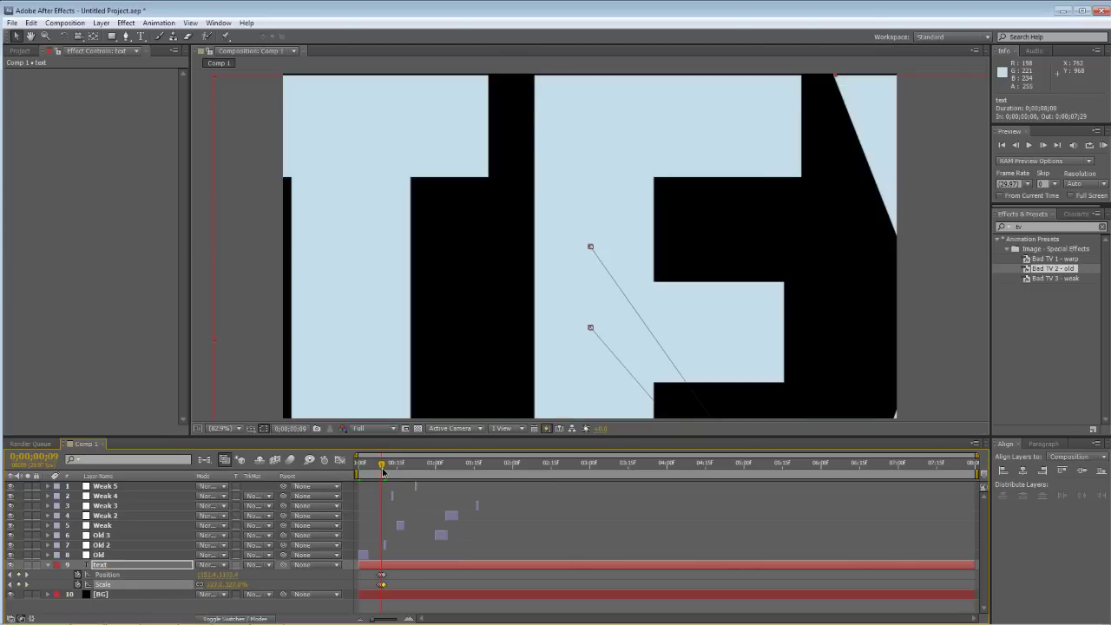
click(384, 468)
key(Return)
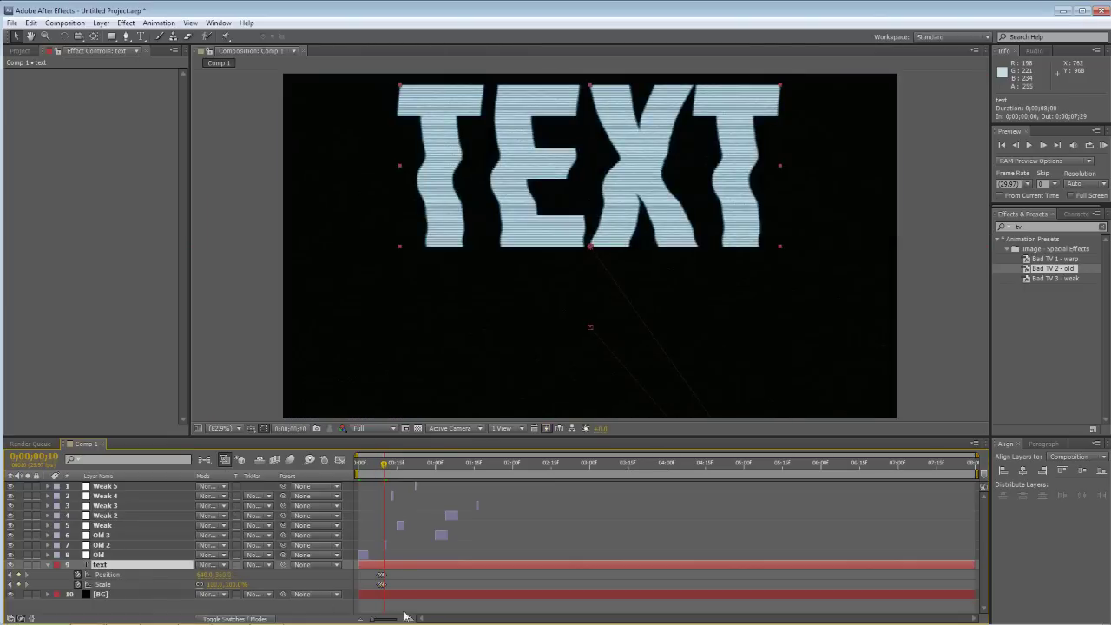
click(148, 578)
click(1081, 470)
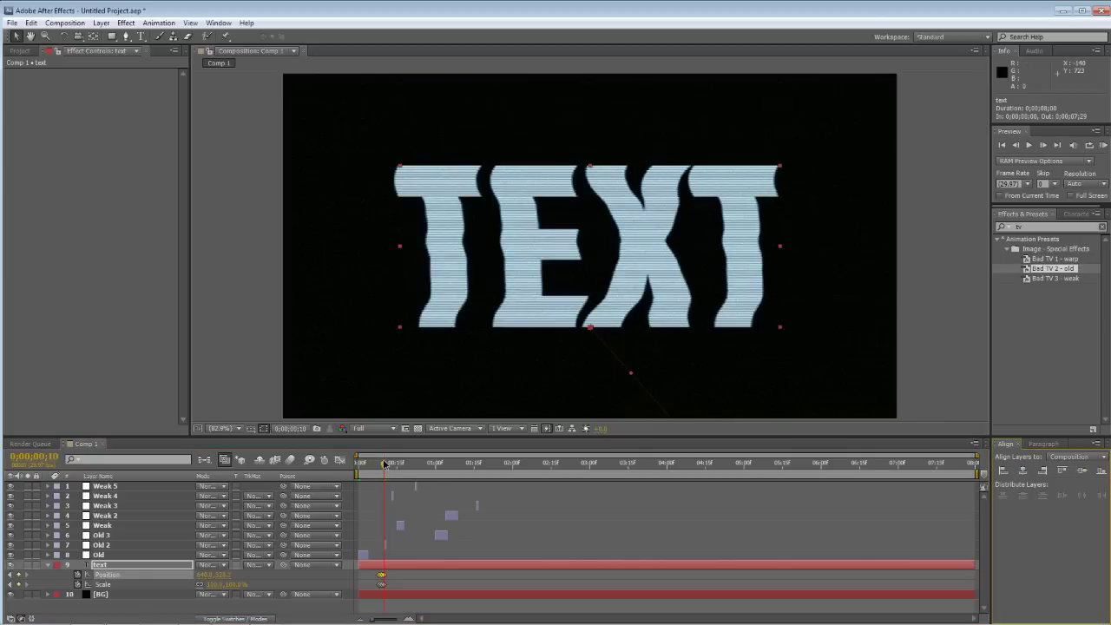
mouse_move(384, 464)
mouse_down()
mouse_move(372, 464)
mouse_move(382, 466)
mouse_up()
drag(397, 571, 372, 590)
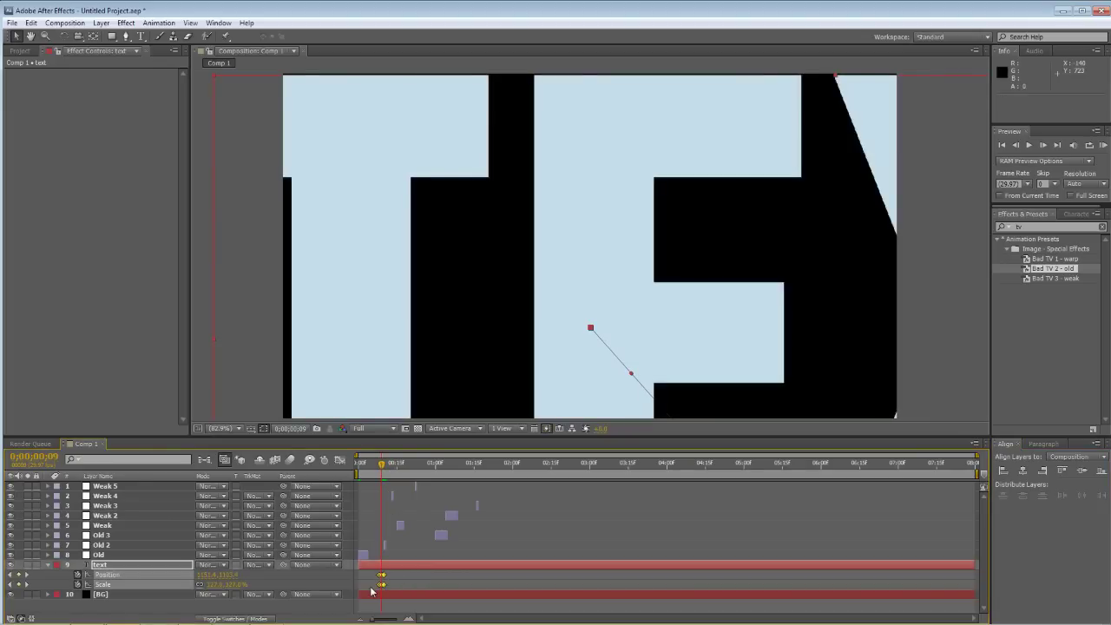
Step: Paste the glitch keyframes at frame 15, lowering Scale to 111% and shifting TEXT to the lower right
key(ctrl+c)
drag(382, 466, 398, 468)
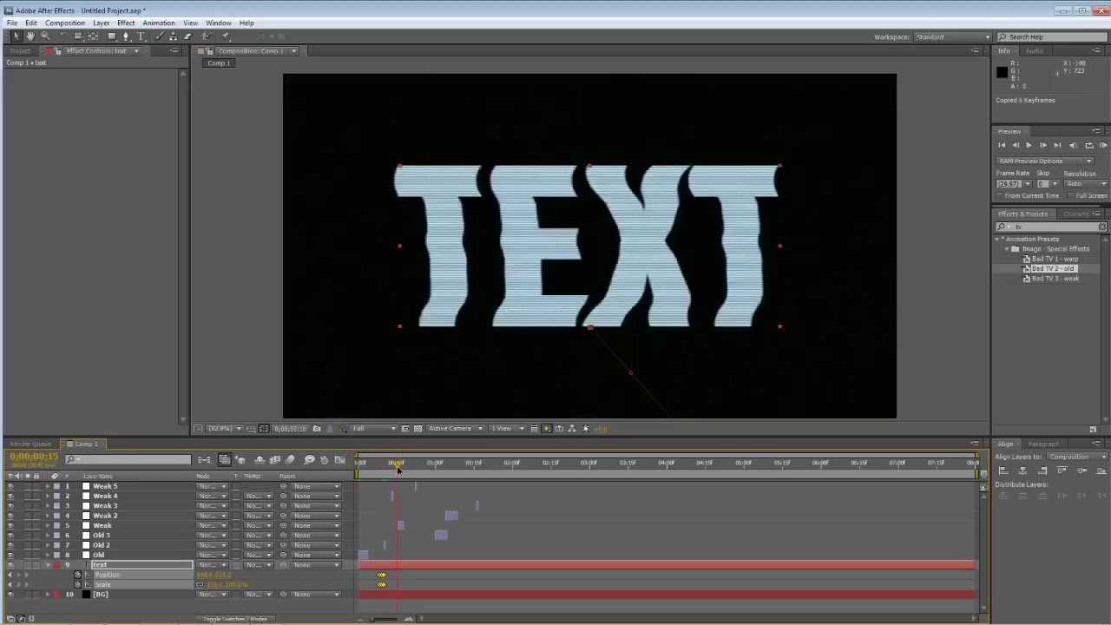
key(ctrl+v)
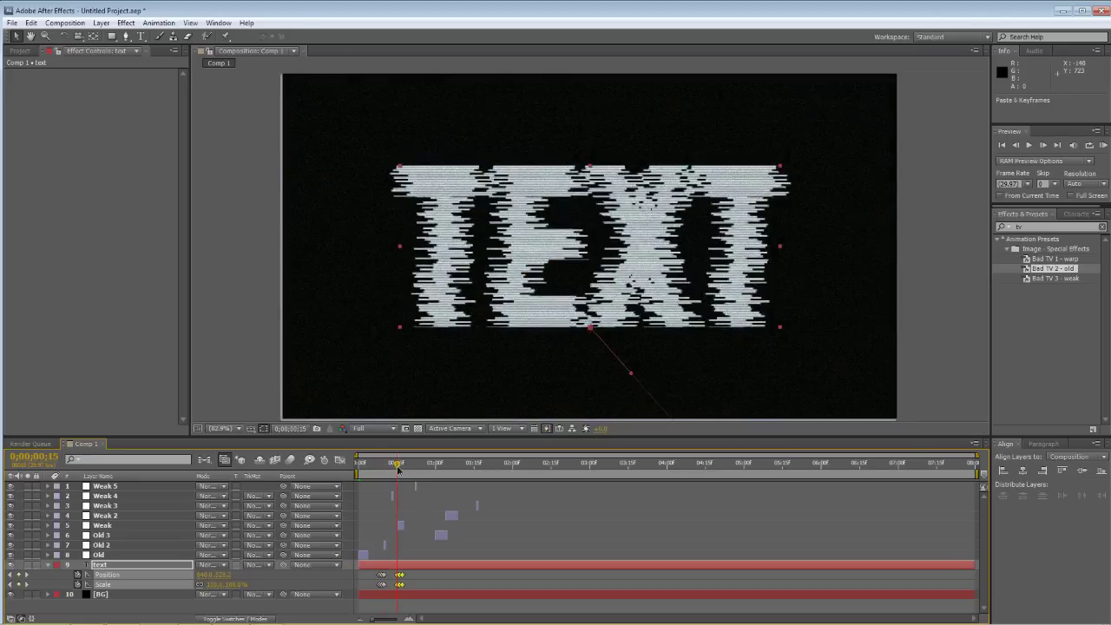
click(413, 586)
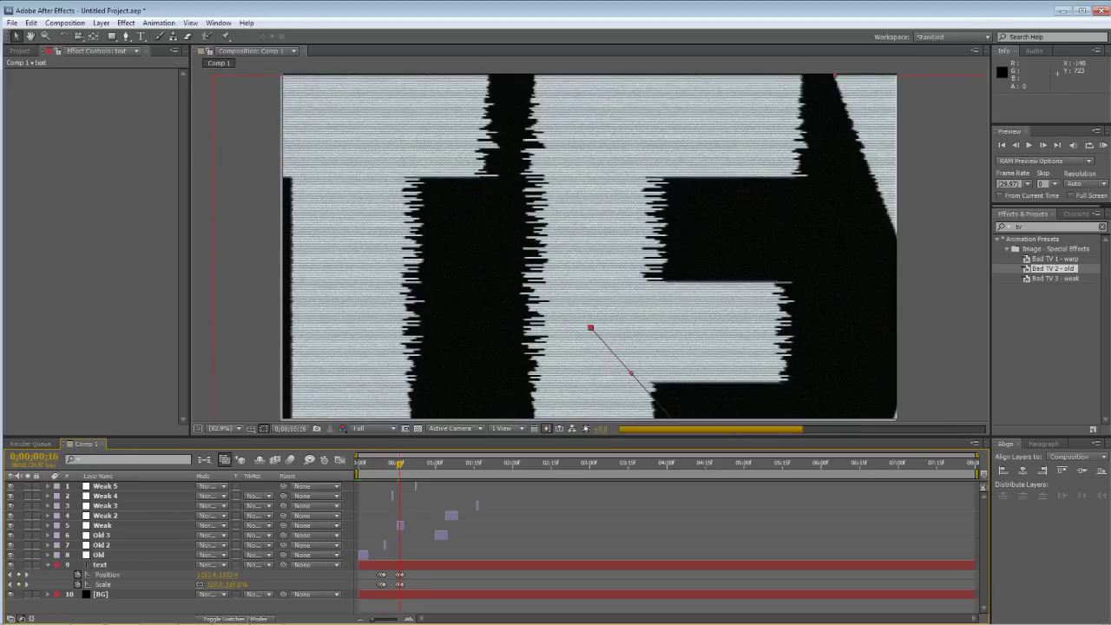
drag(212, 584, 193, 584)
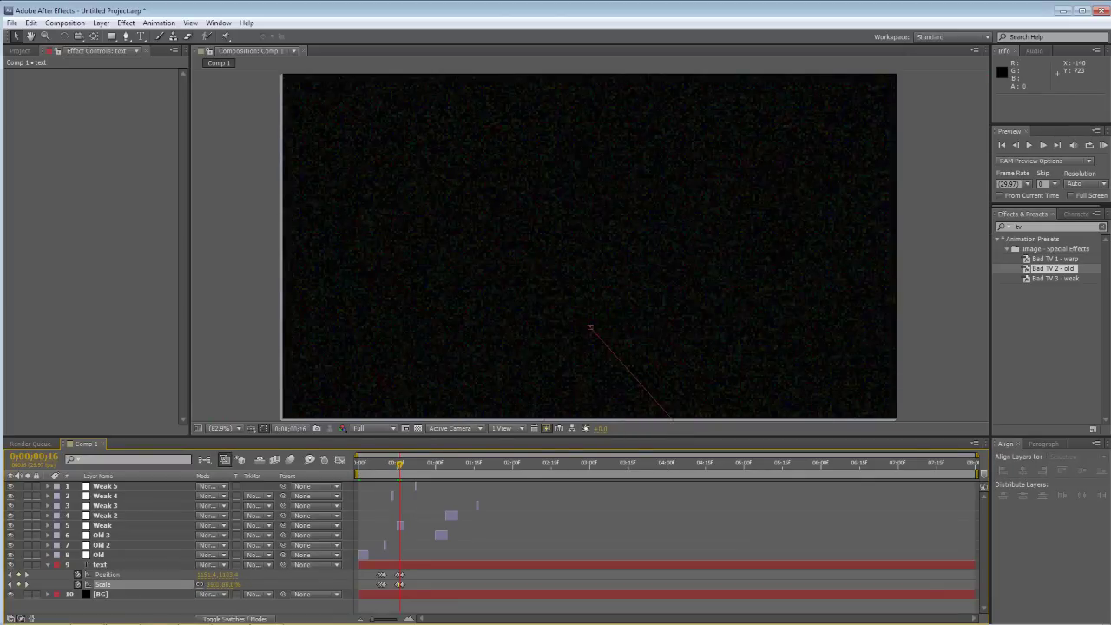
mouse_move(213, 575)
mouse_down()
mouse_move(200, 574)
mouse_move(215, 575)
mouse_up()
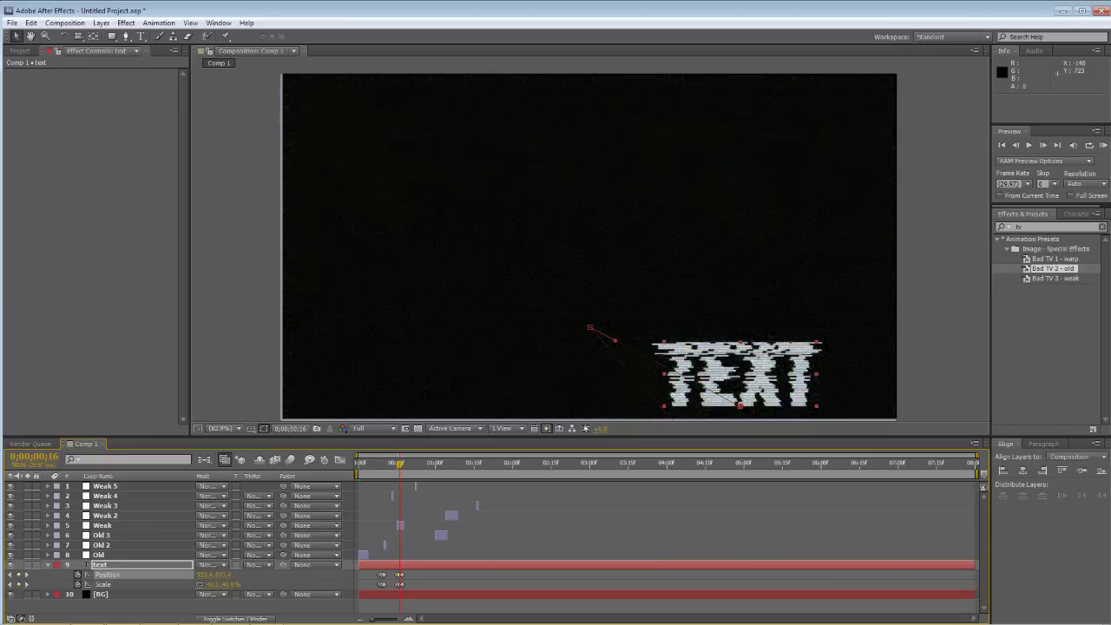
Step: Select and copy the new frame-15 glitch keyframes
drag(401, 467, 403, 476)
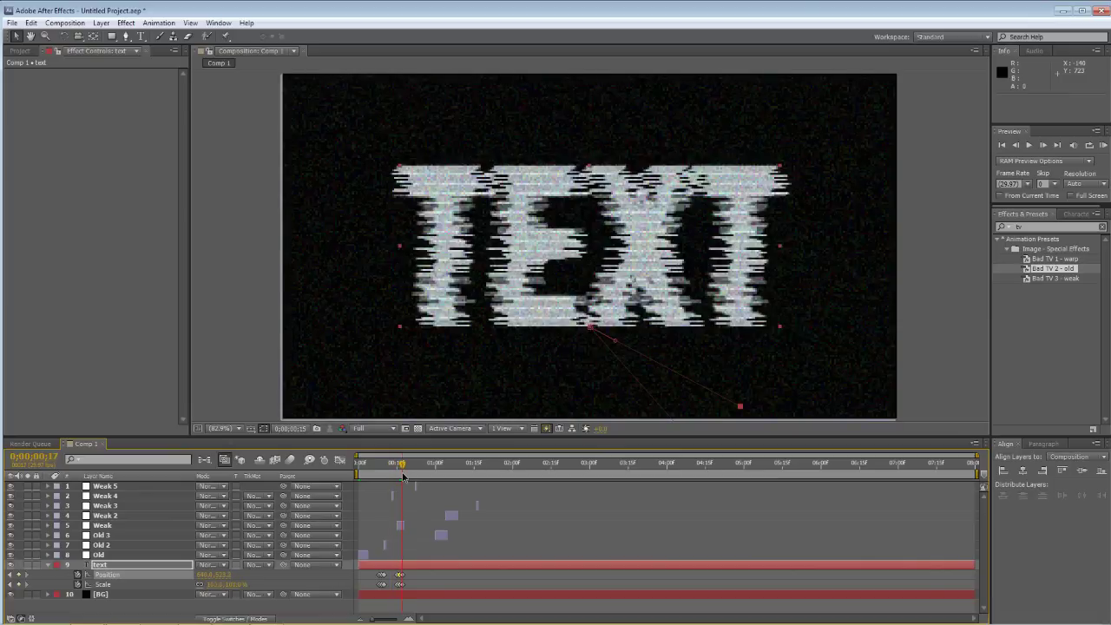
click(392, 574)
drag(392, 574, 374, 589)
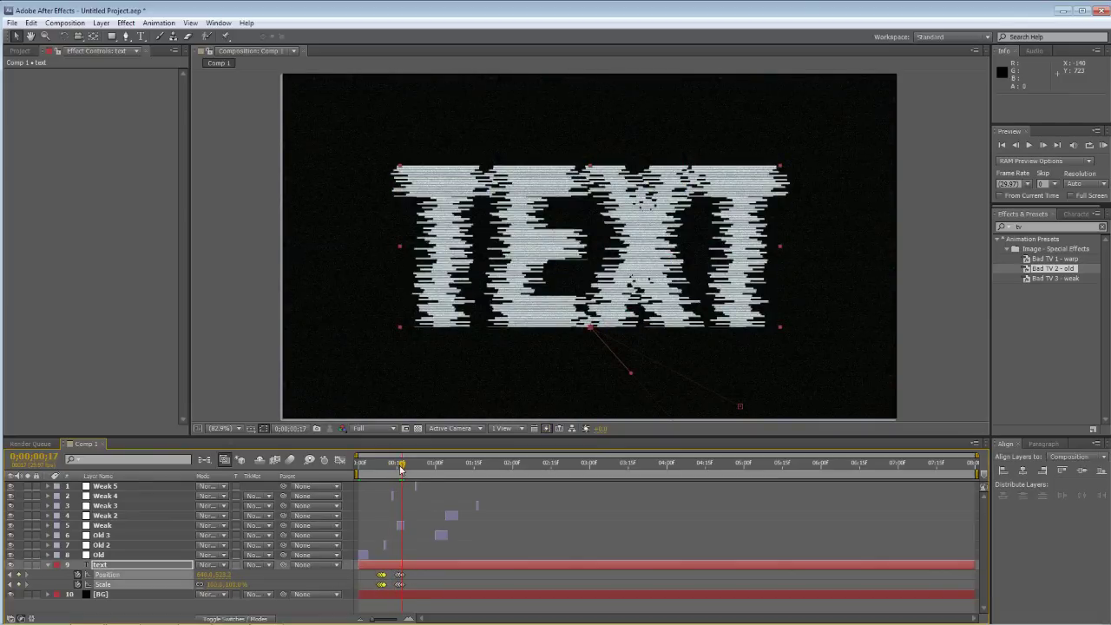
drag(402, 470, 404, 467)
key(ctrl+c)
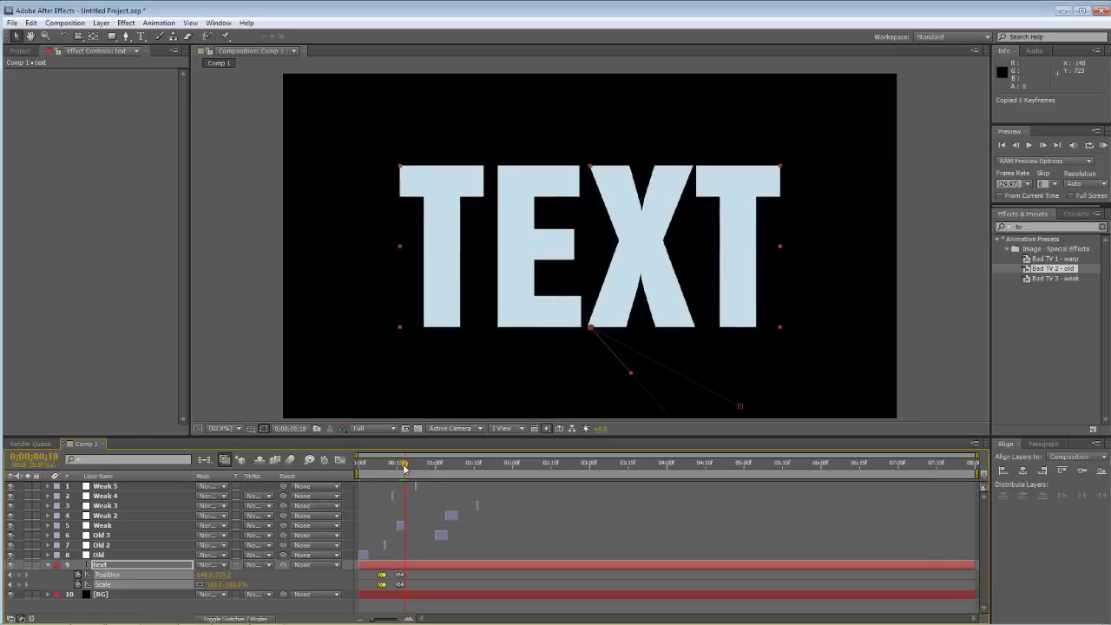
Step: Paste the glitch keyframes again at frames 18 and 21, then return to the animation start
key(ctrl+v)
drag(404, 467, 412, 468)
key(ctrl+v)
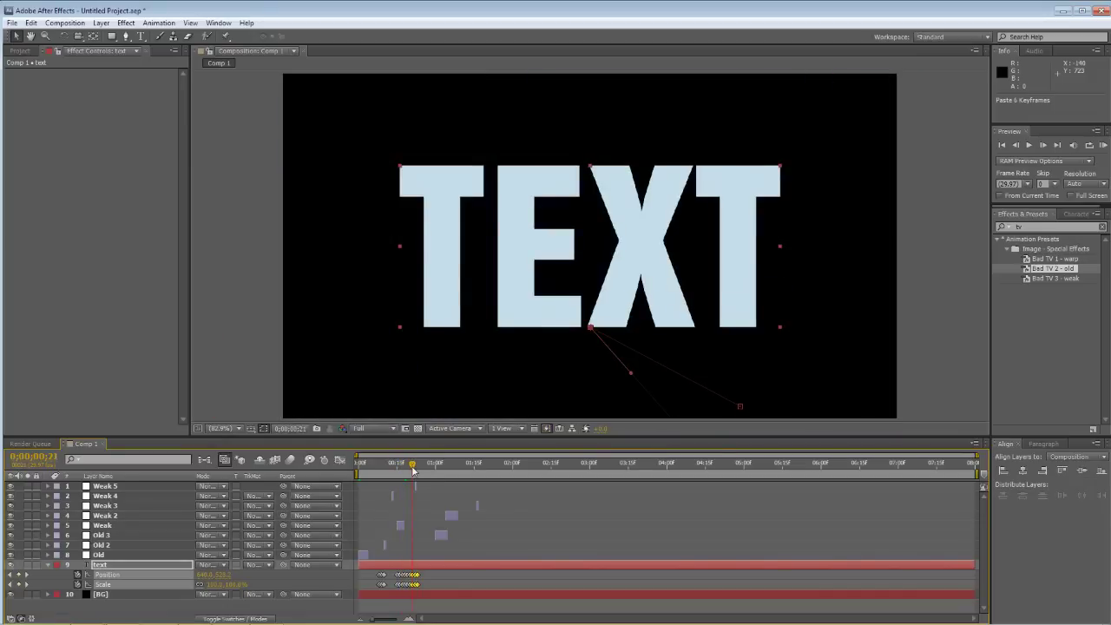
click(432, 592)
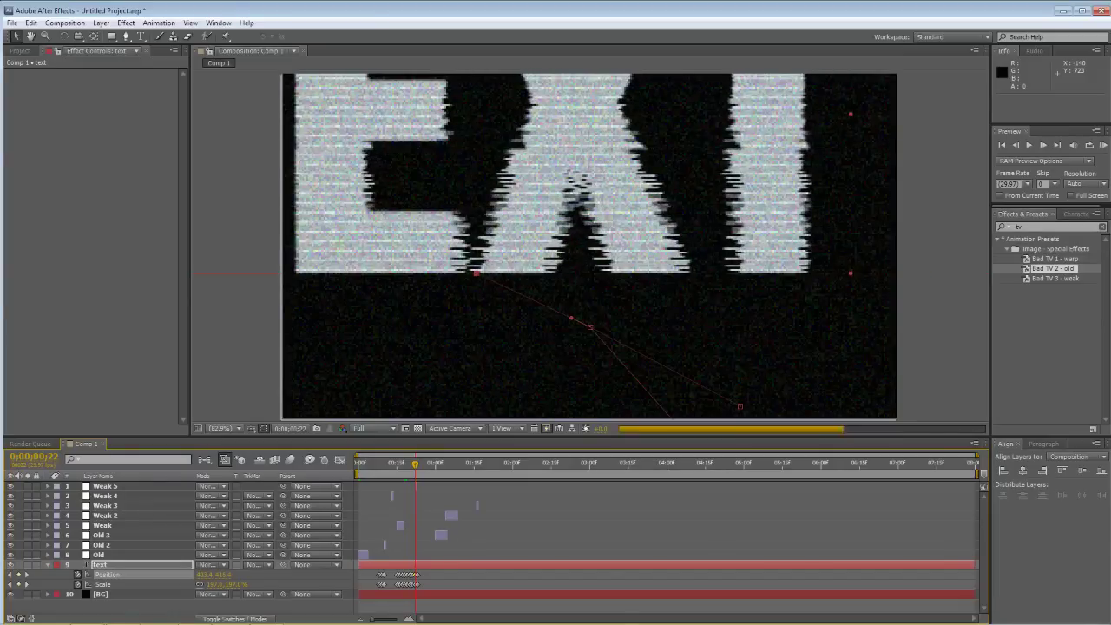
drag(419, 470, 460, 467)
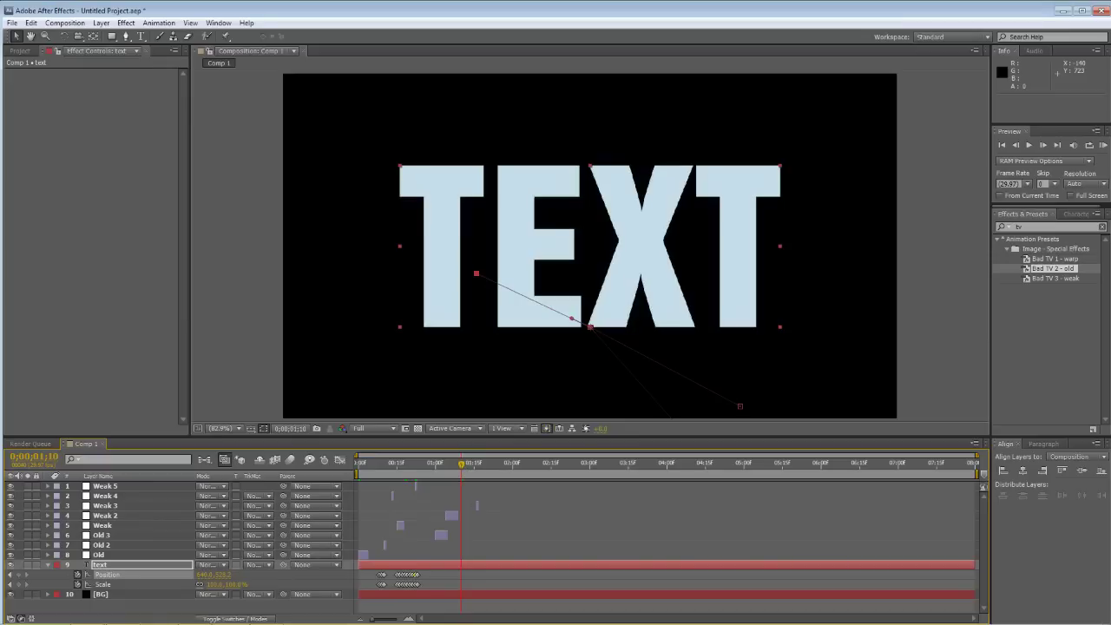
click(476, 505)
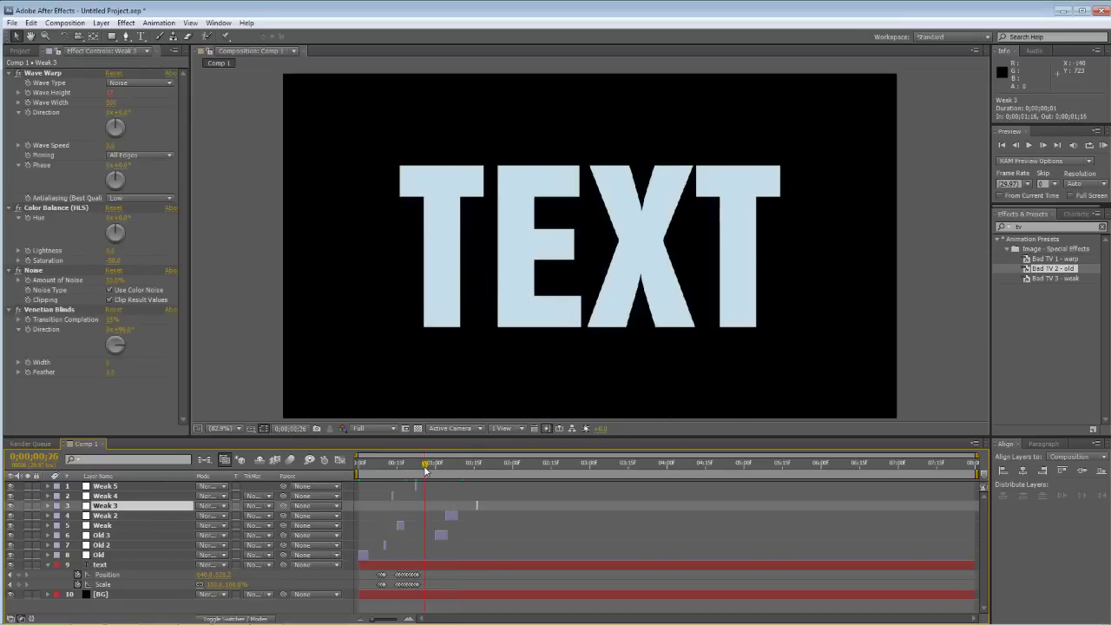
Step: Set the work area end to 0;00;01;13 with N and RAM-preview the glitch animation
click(469, 465)
key(n)
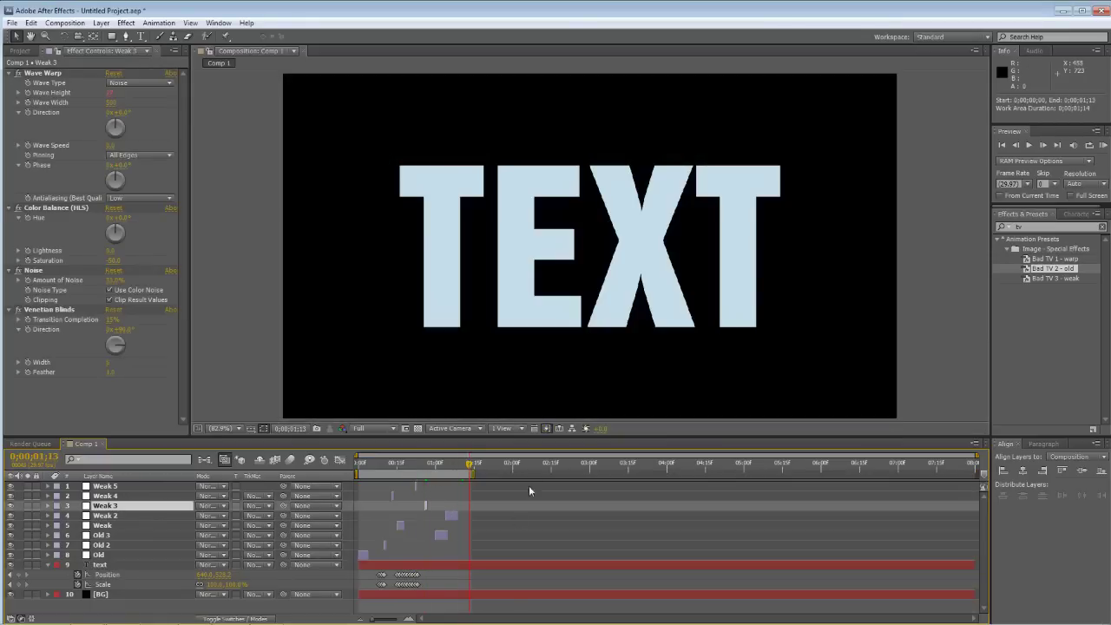
click(1100, 148)
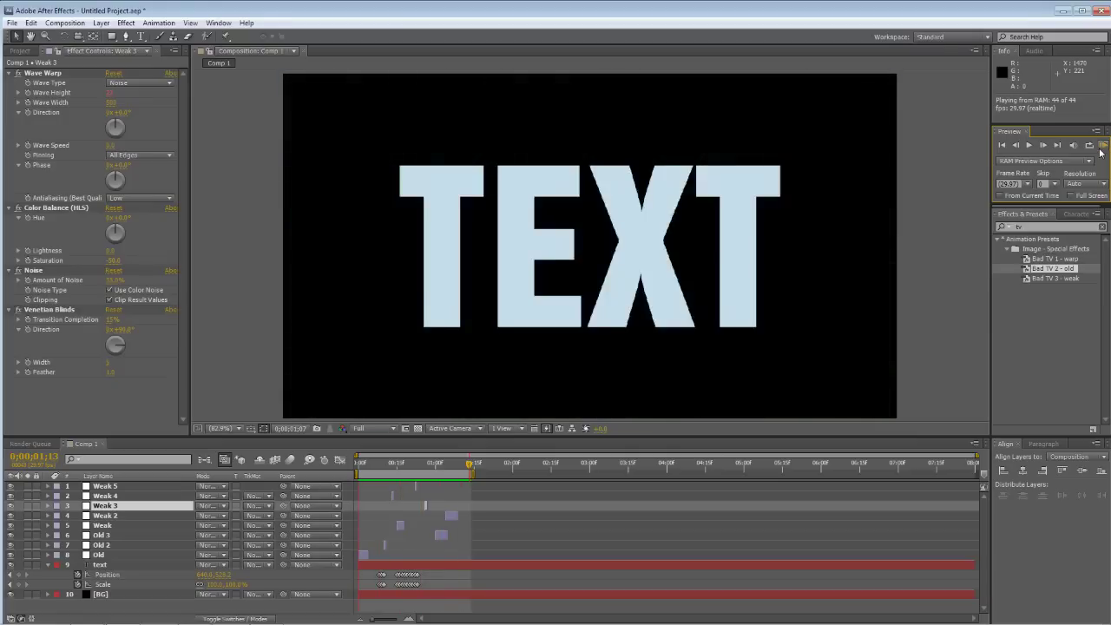
click(1100, 149)
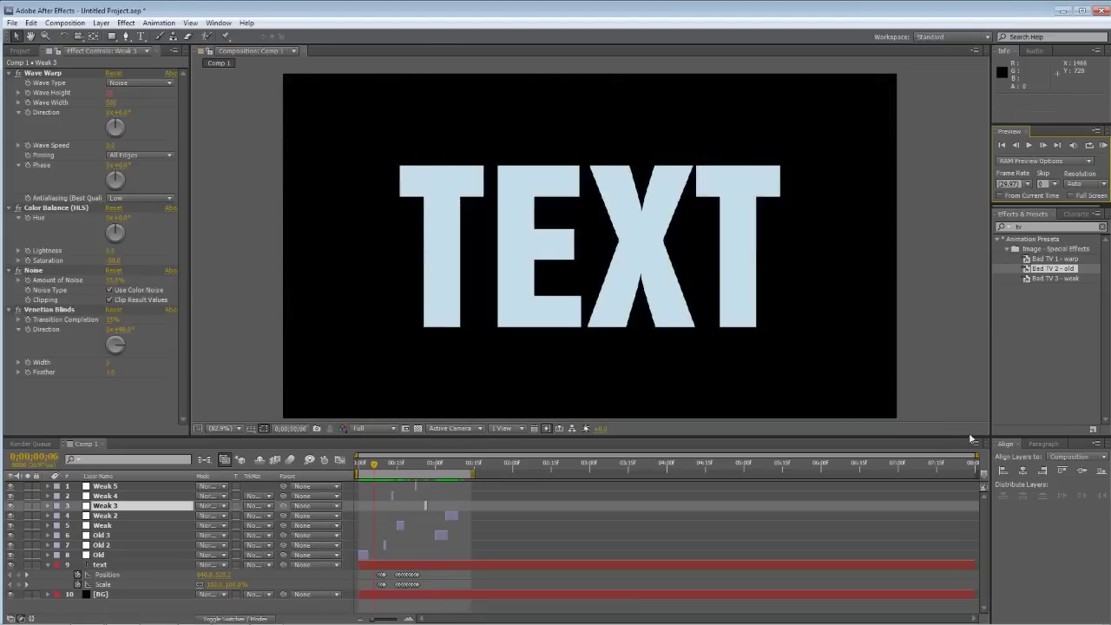
Step: Make the first Scale keyframe linear, dismissing the Scale value dialog unchanged
click(383, 575)
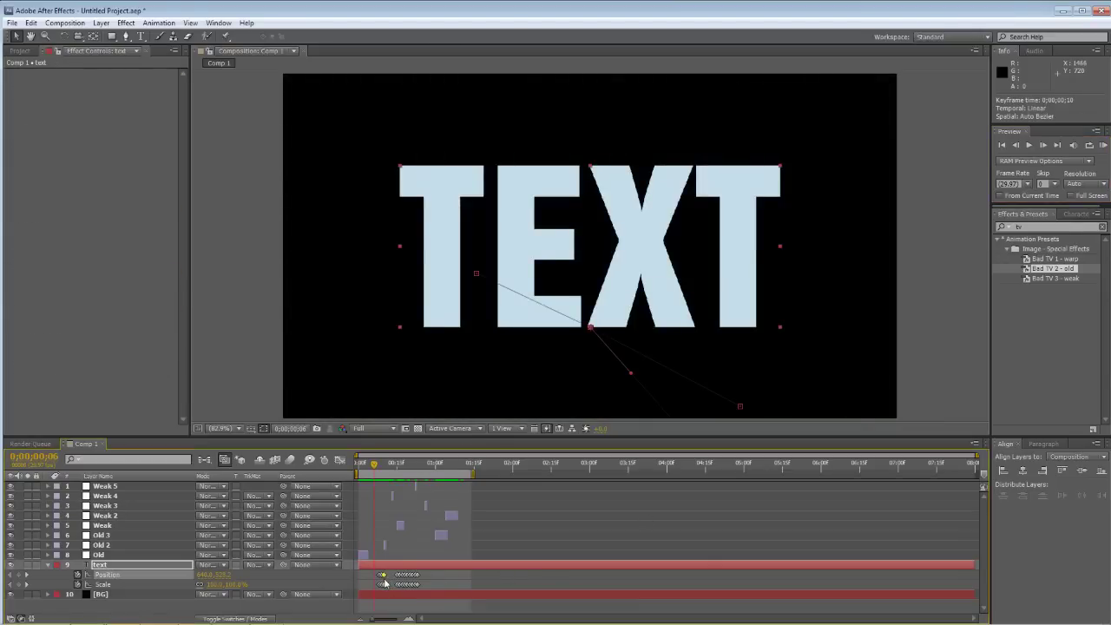
click(383, 584)
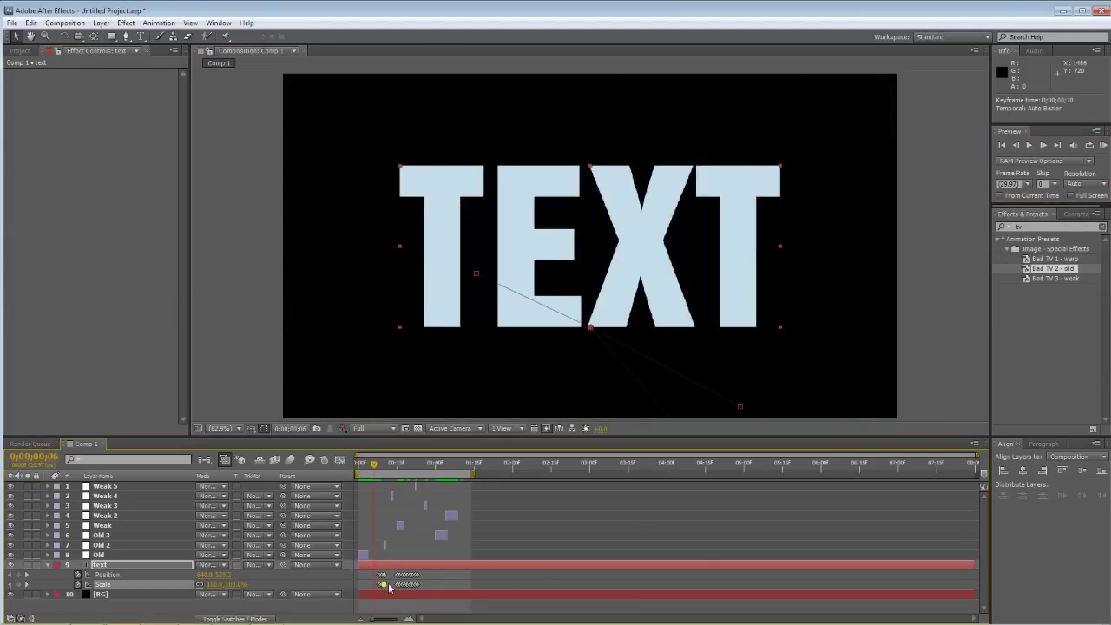
key(ctrl+z)
click(383, 576)
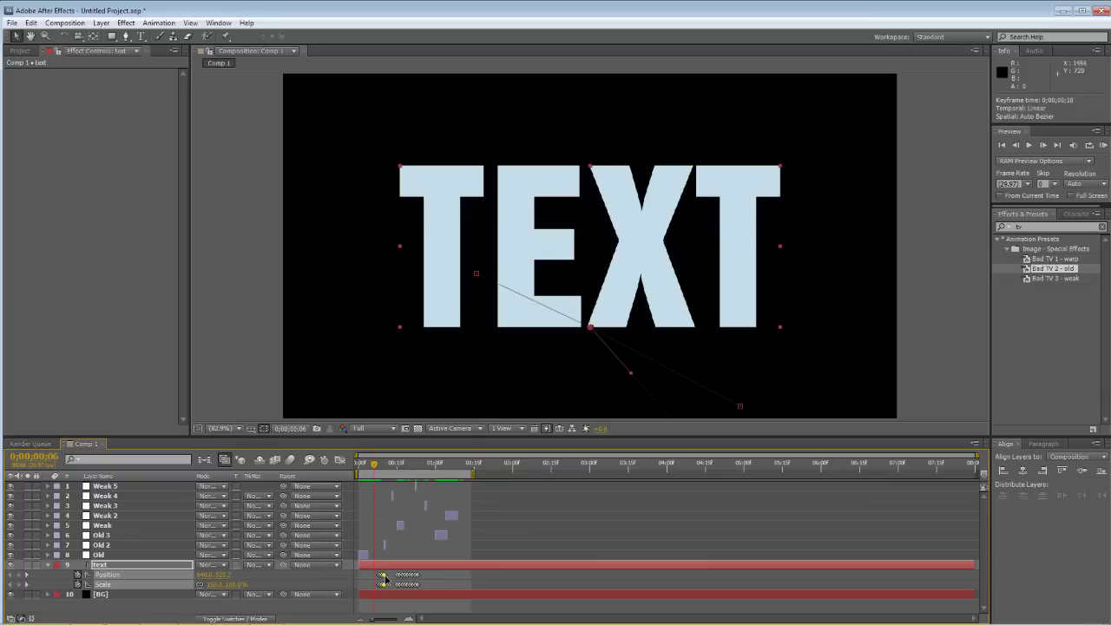
click(379, 579)
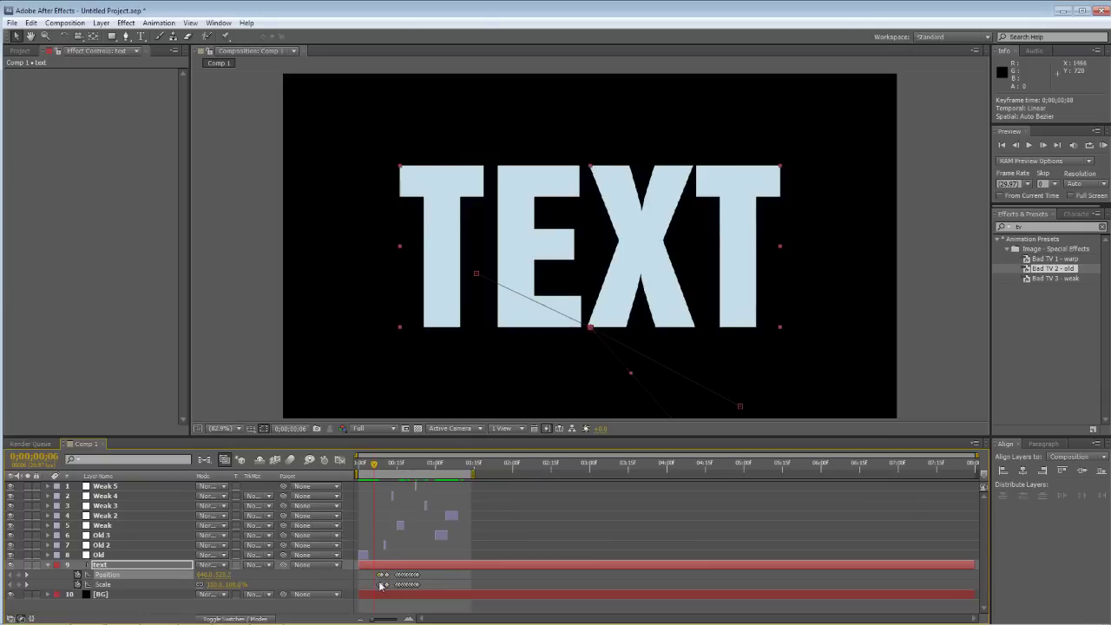
double_click(380, 585)
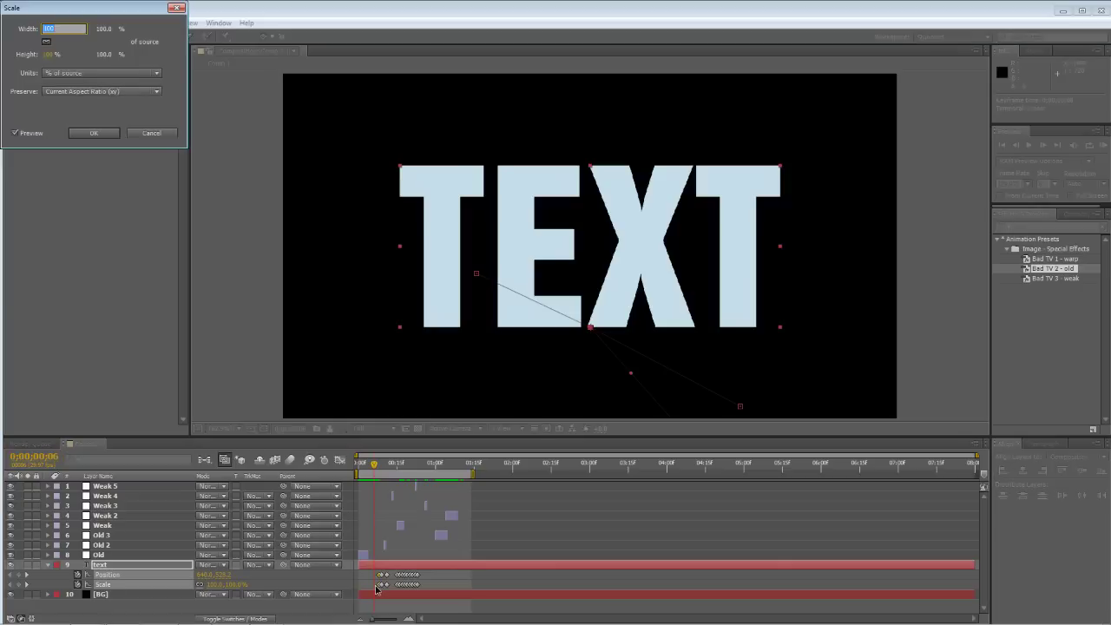
key(Return)
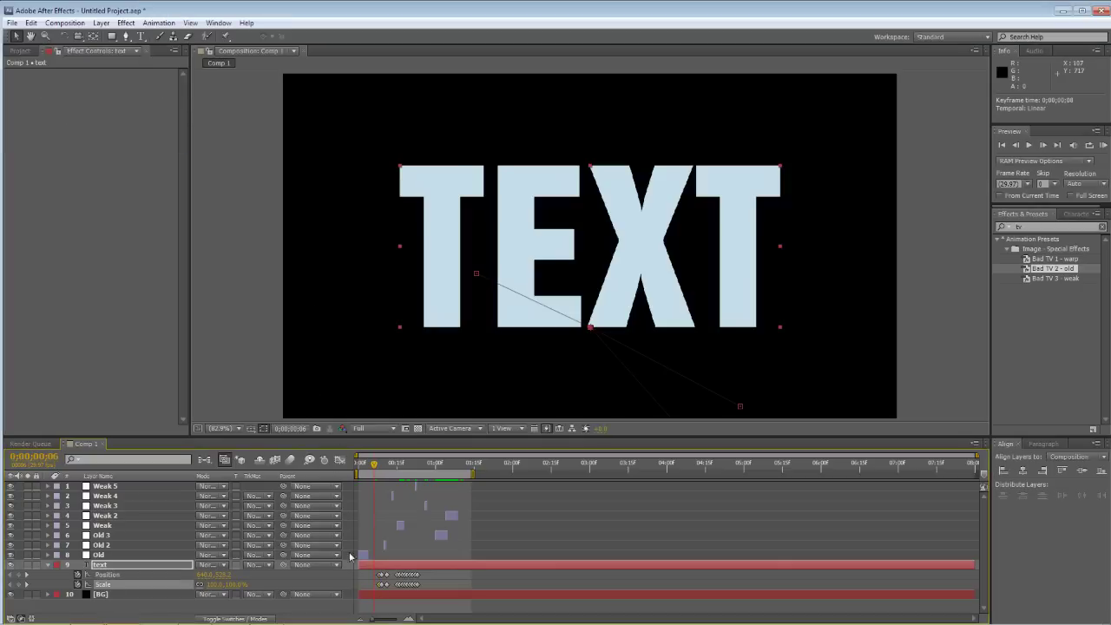
Step: Save the project and RAM-preview the glitch animation again
click(379, 574)
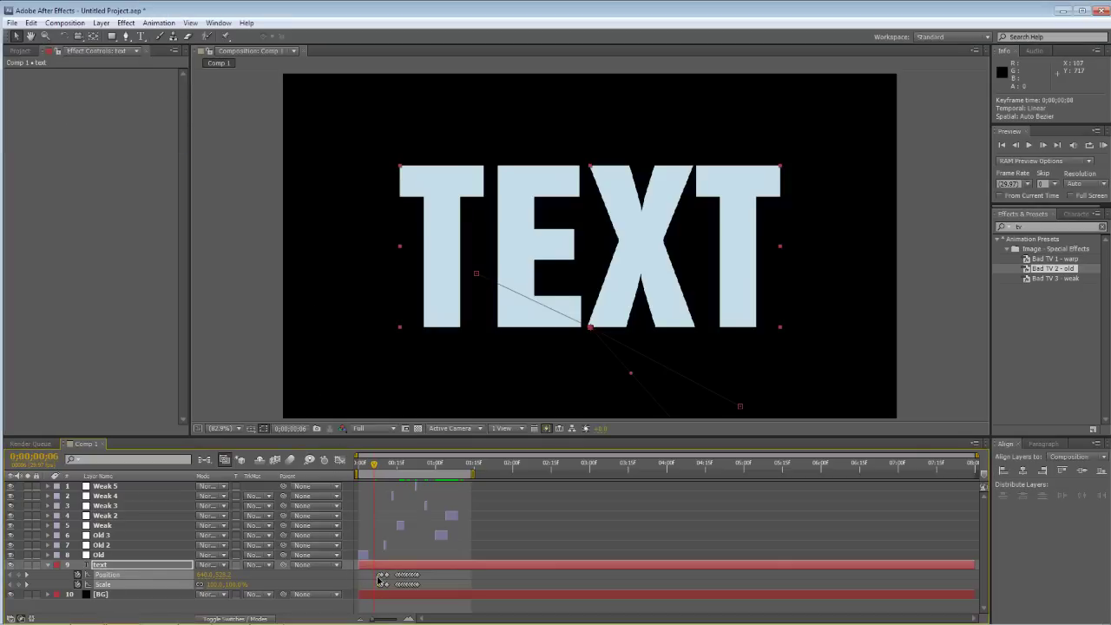
key(ctrl+s)
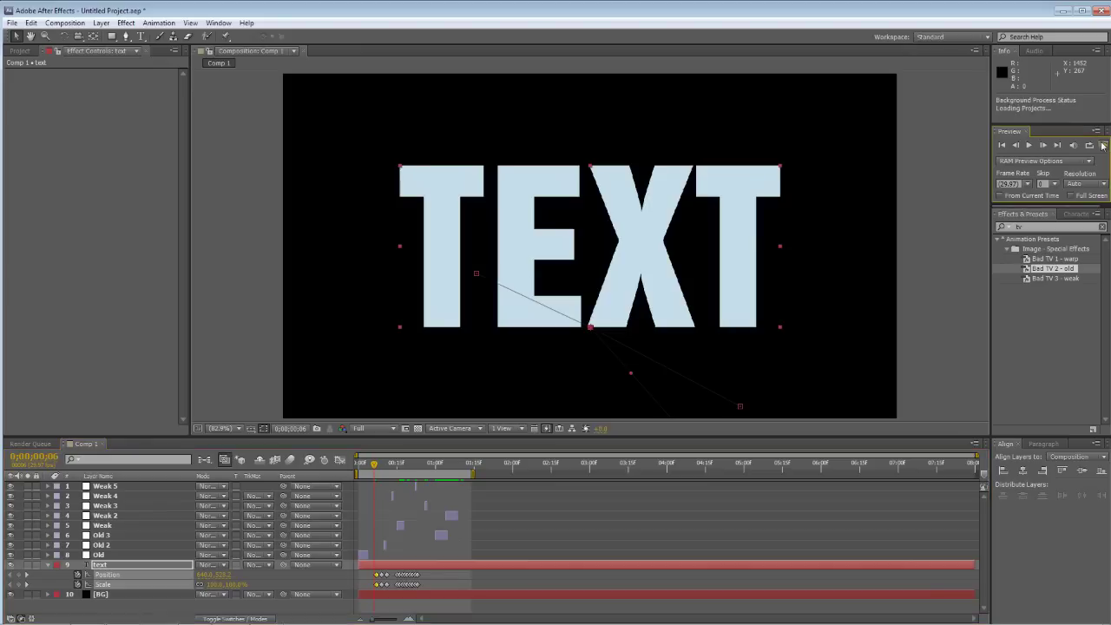
click(1102, 146)
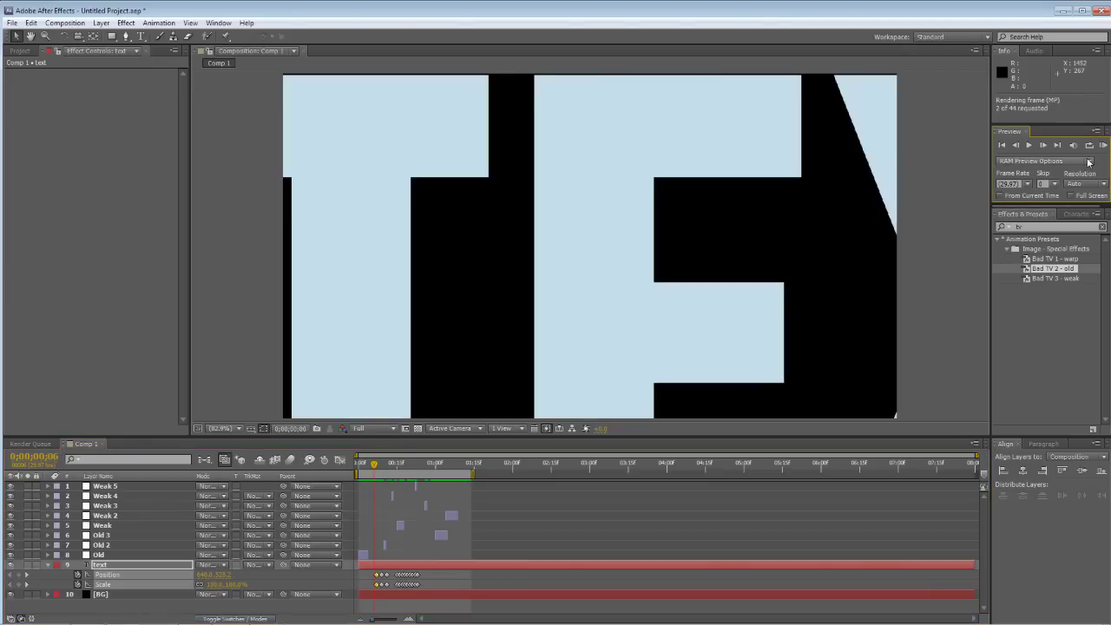